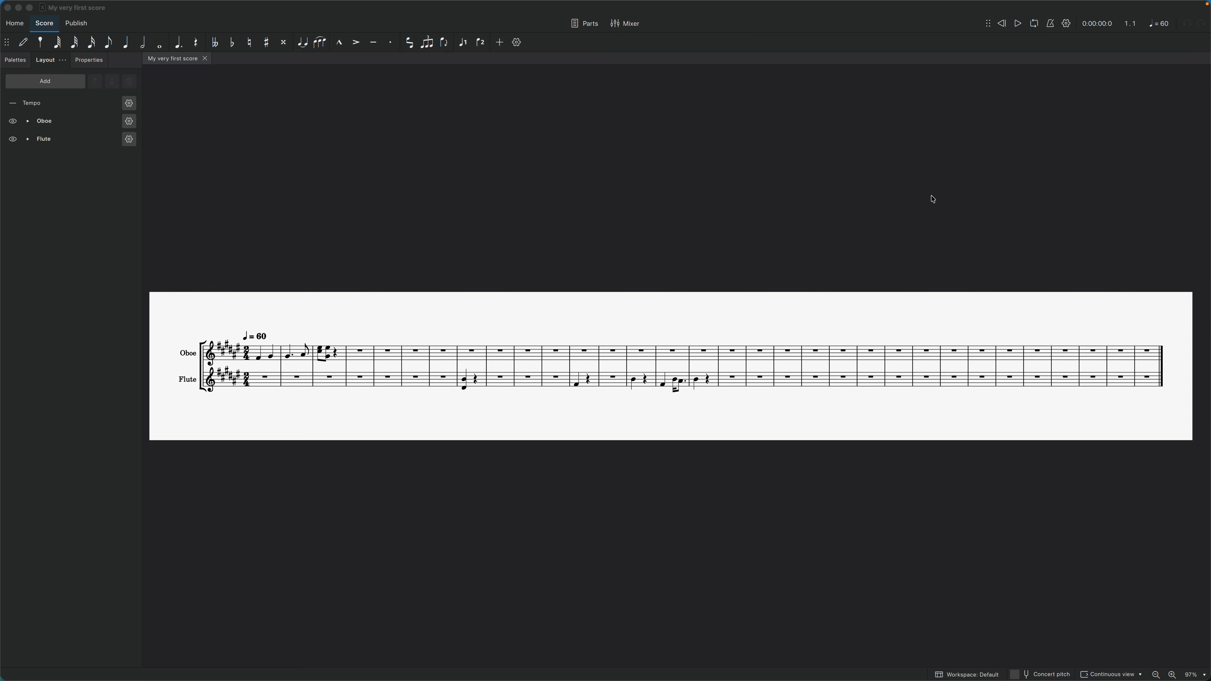
# Step: Switch the score from continuous view to page view and centre the page in the workspace
pyautogui.click(1105, 674)
pyautogui.click(1111, 629)
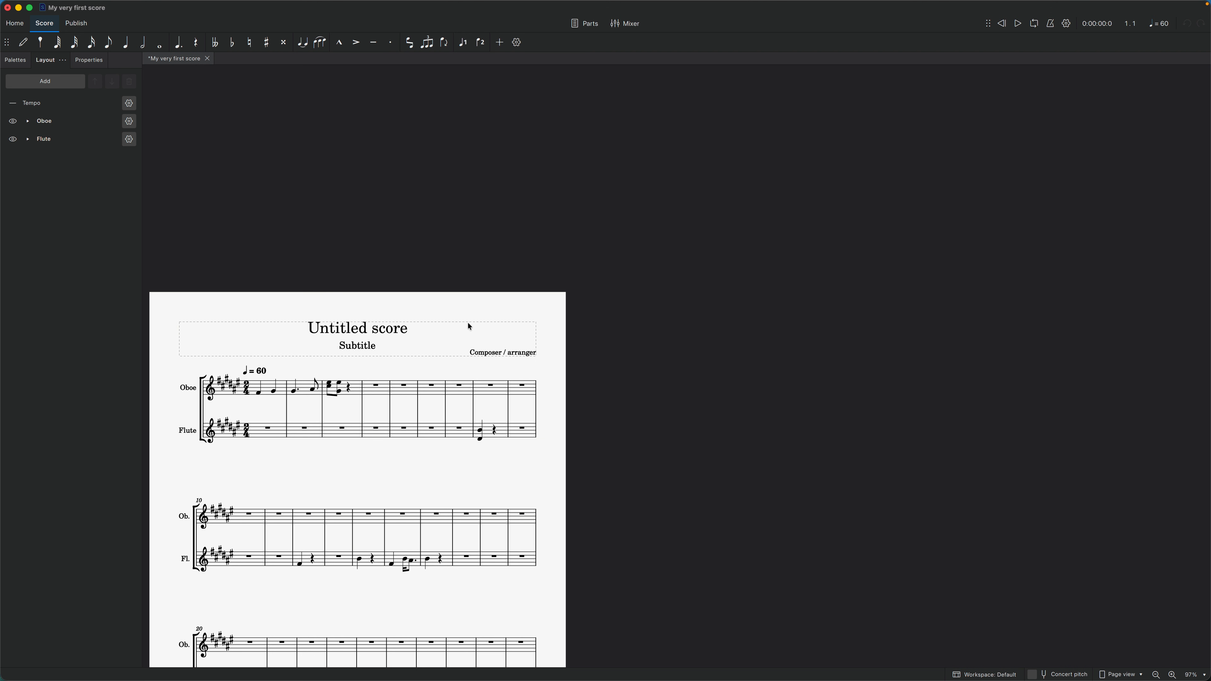
pyautogui.moveTo(470, 326); pyautogui.dragTo(701, 83)
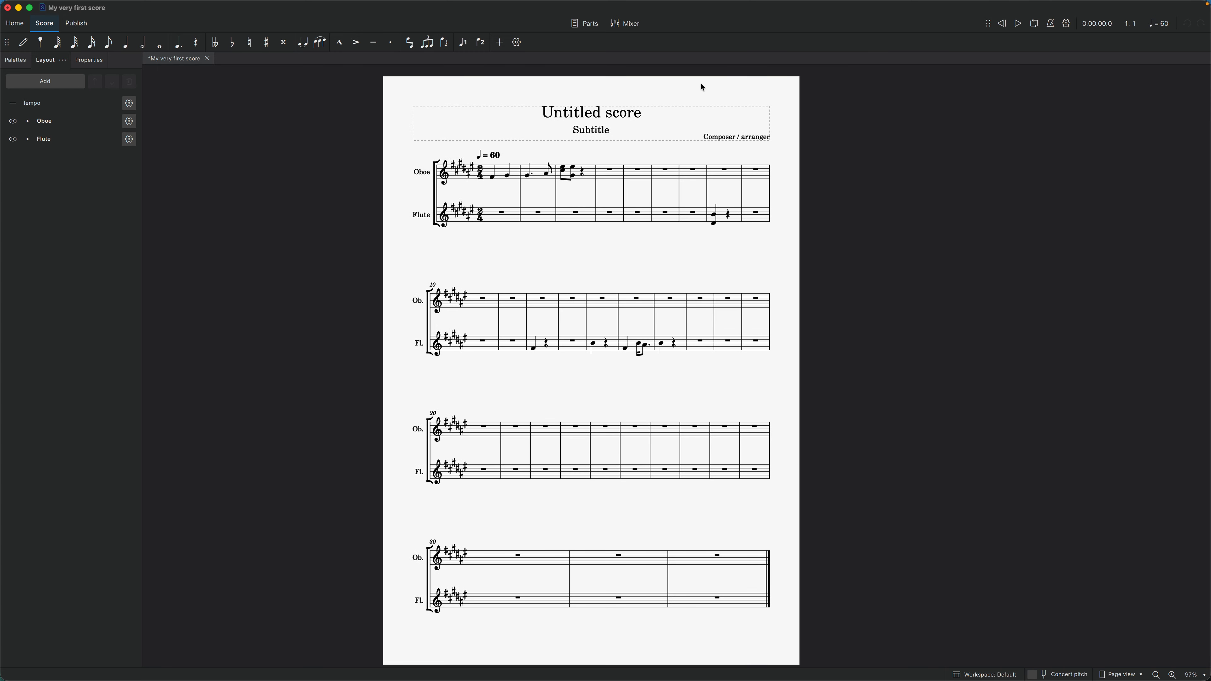
# Step: Clear the notes from the oboe's first three bars and from the flute's bar 8
pyautogui.click(505, 173)
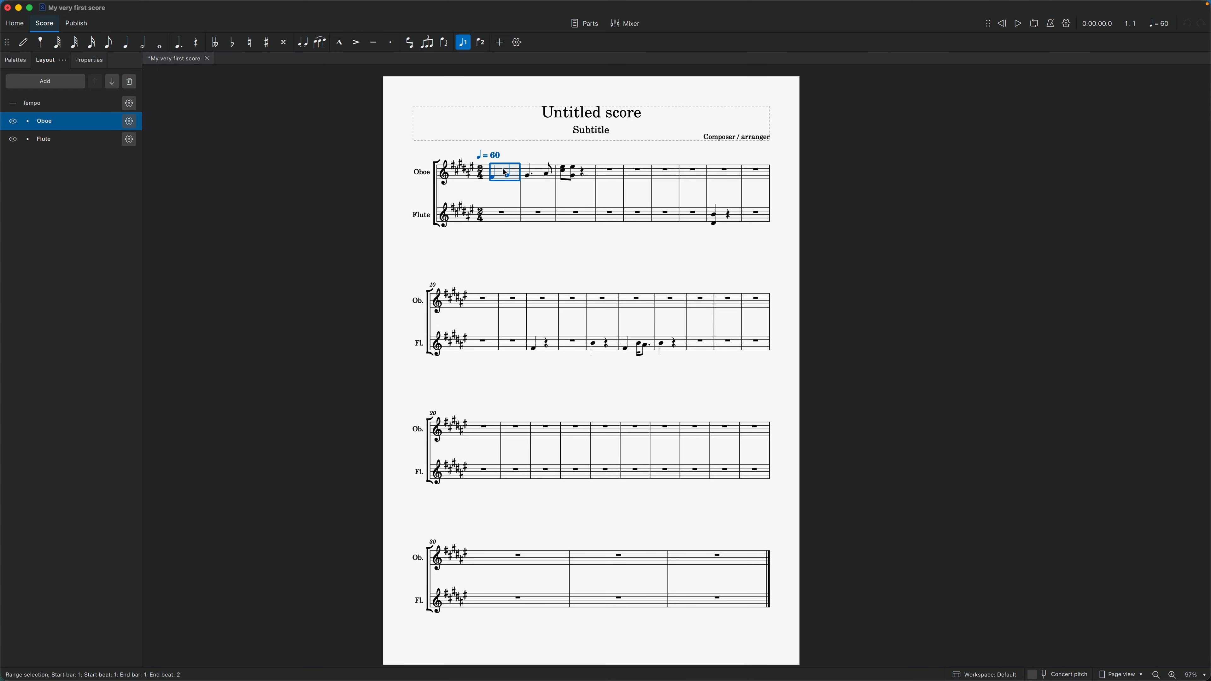
pyautogui.keyDown('shift'); pyautogui.click(592, 172); pyautogui.keyUp('shift')
pyautogui.press('Delete')
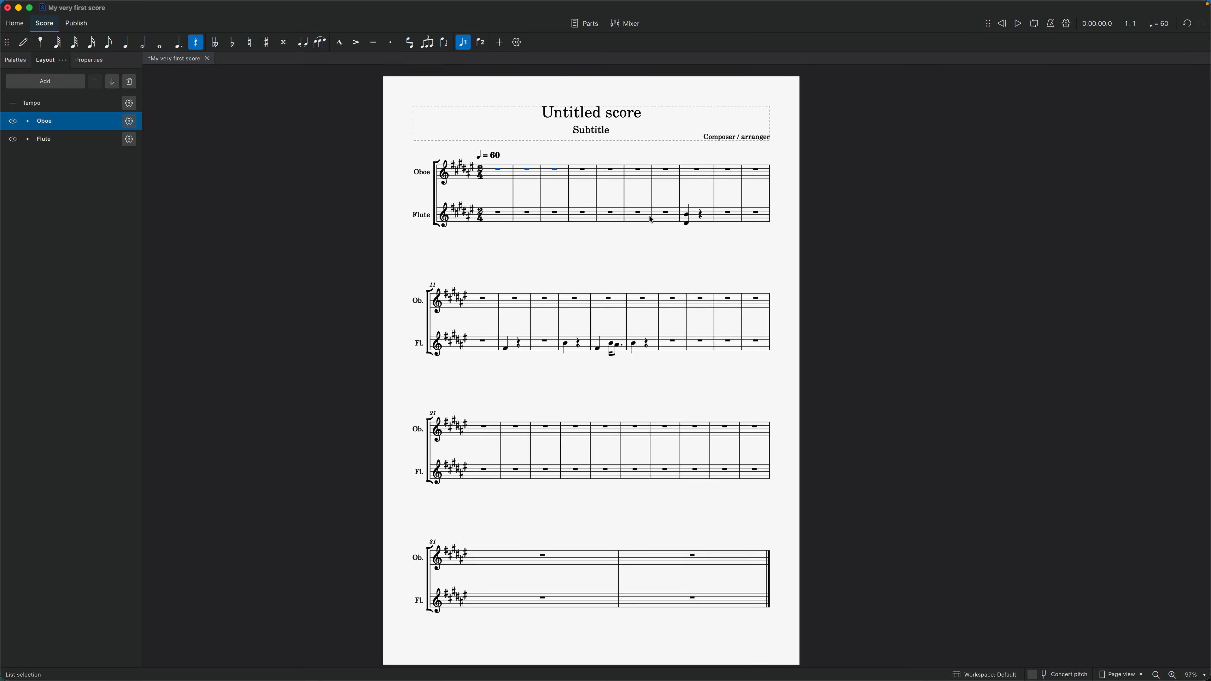
pyautogui.click(696, 215)
pyautogui.press('Delete')
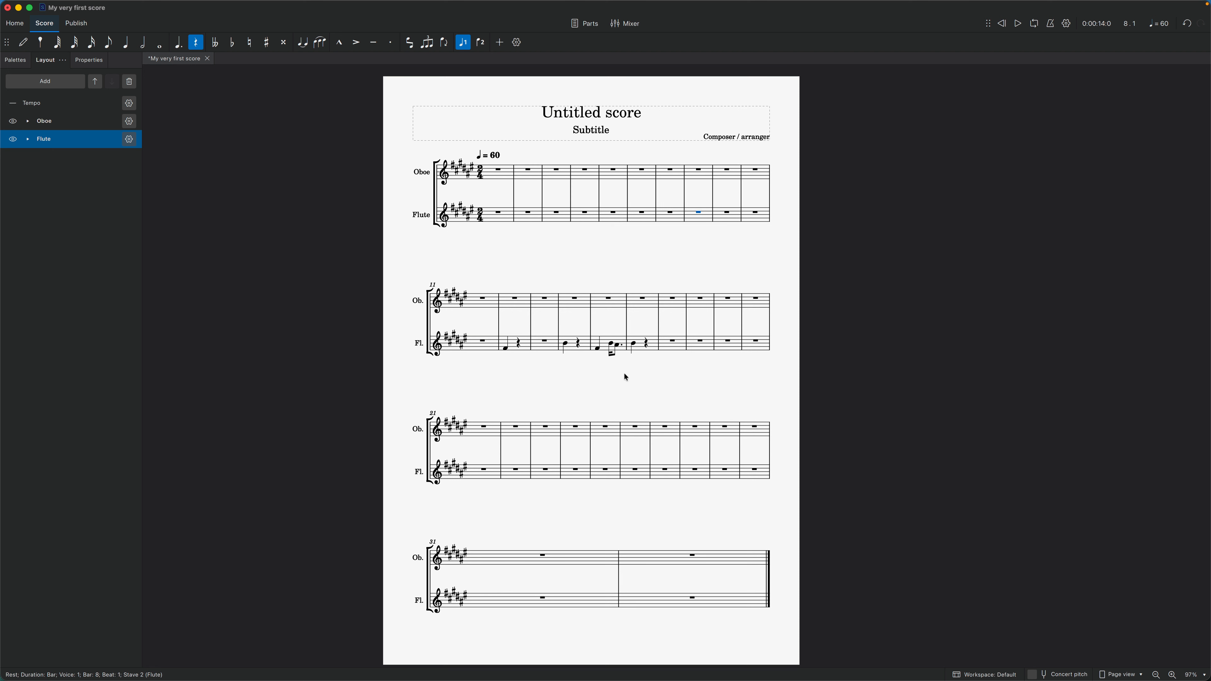
# Step: Clear the remaining flute notes in bars 12 to 16 and deselect everything
pyautogui.click(649, 347)
pyautogui.keyDown('shift'); pyautogui.click(507, 347); pyautogui.keyUp('shift')
pyautogui.press('Delete')
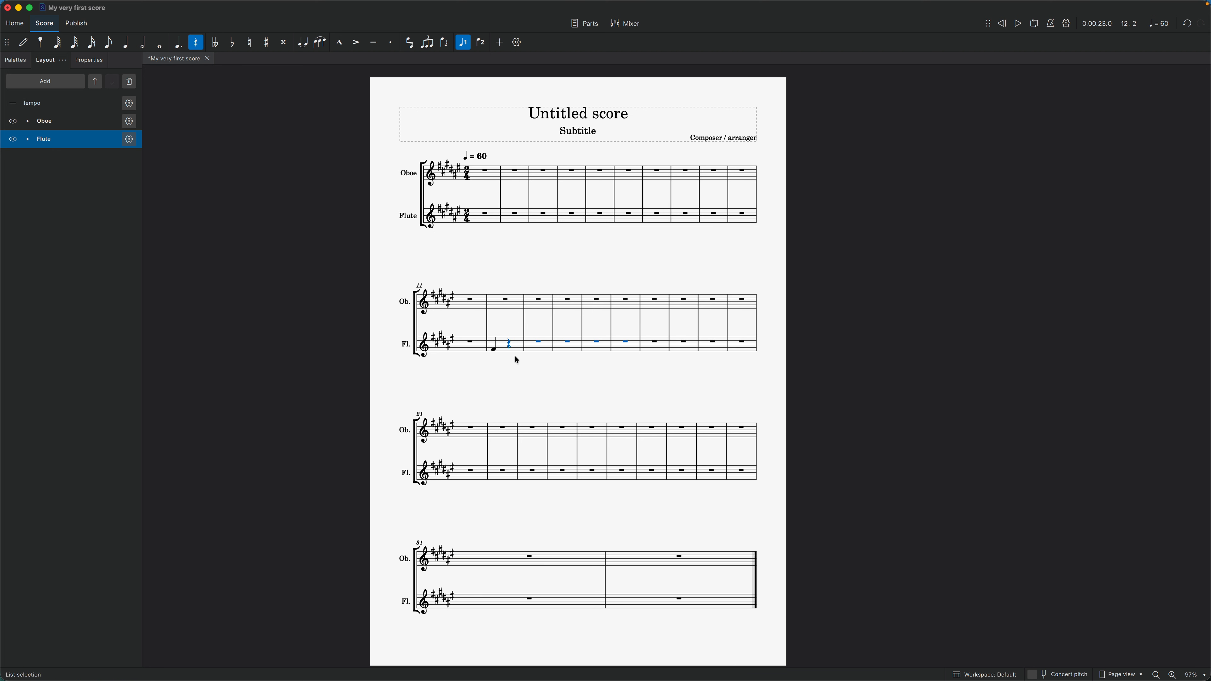
pyautogui.click(527, 375)
pyautogui.click(501, 347)
pyautogui.press('Delete')
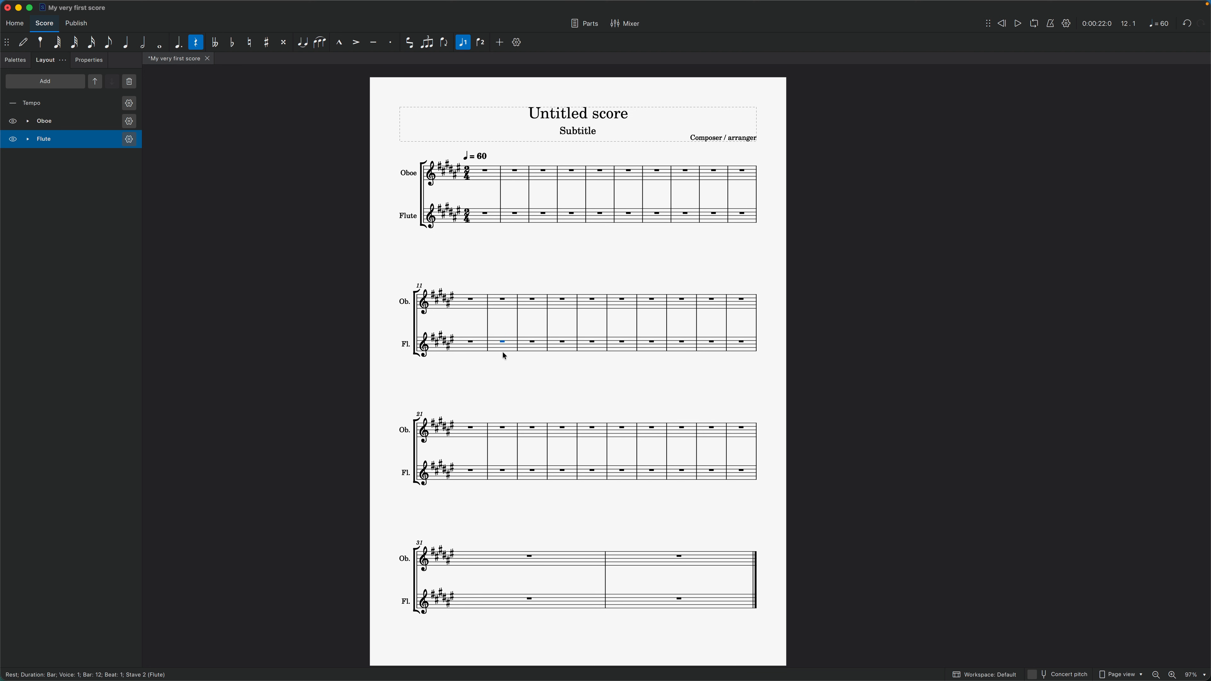
pyautogui.press('Escape')
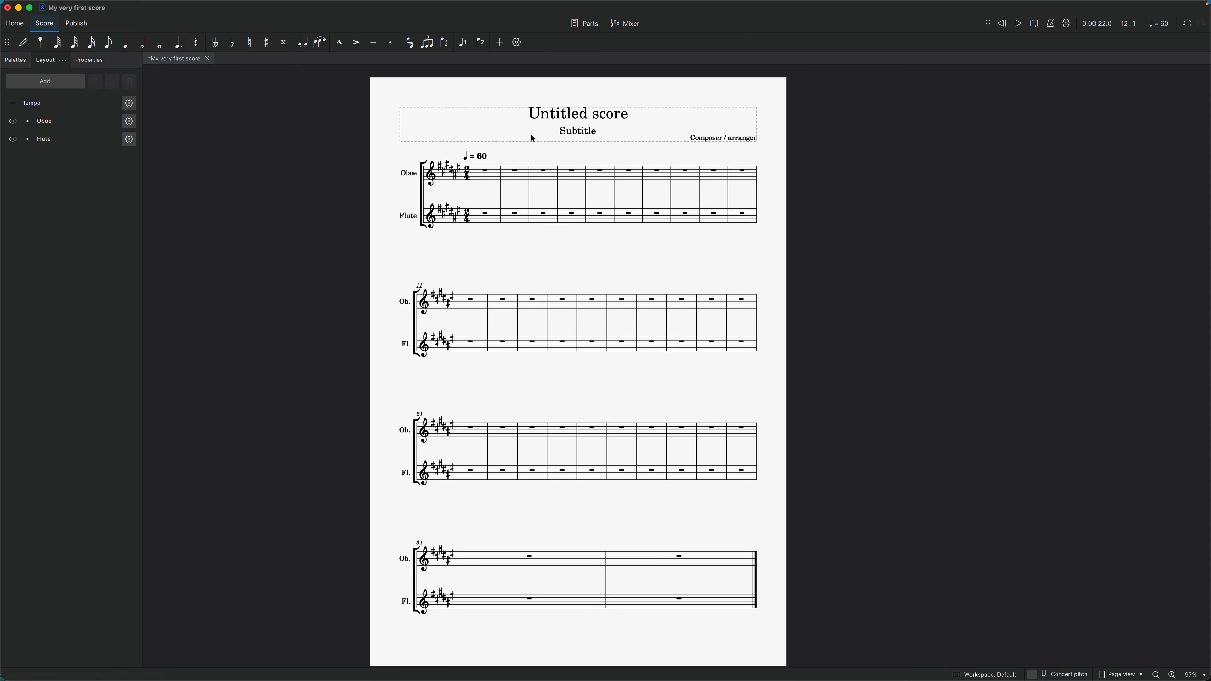
# Step: Replace the "Untitled score" title text with "My Very First Score"
pyautogui.click(580, 117)
pyautogui.doubleClick(580, 117)
pyautogui.moveTo(590, 116); pyautogui.dragTo(536, 118)
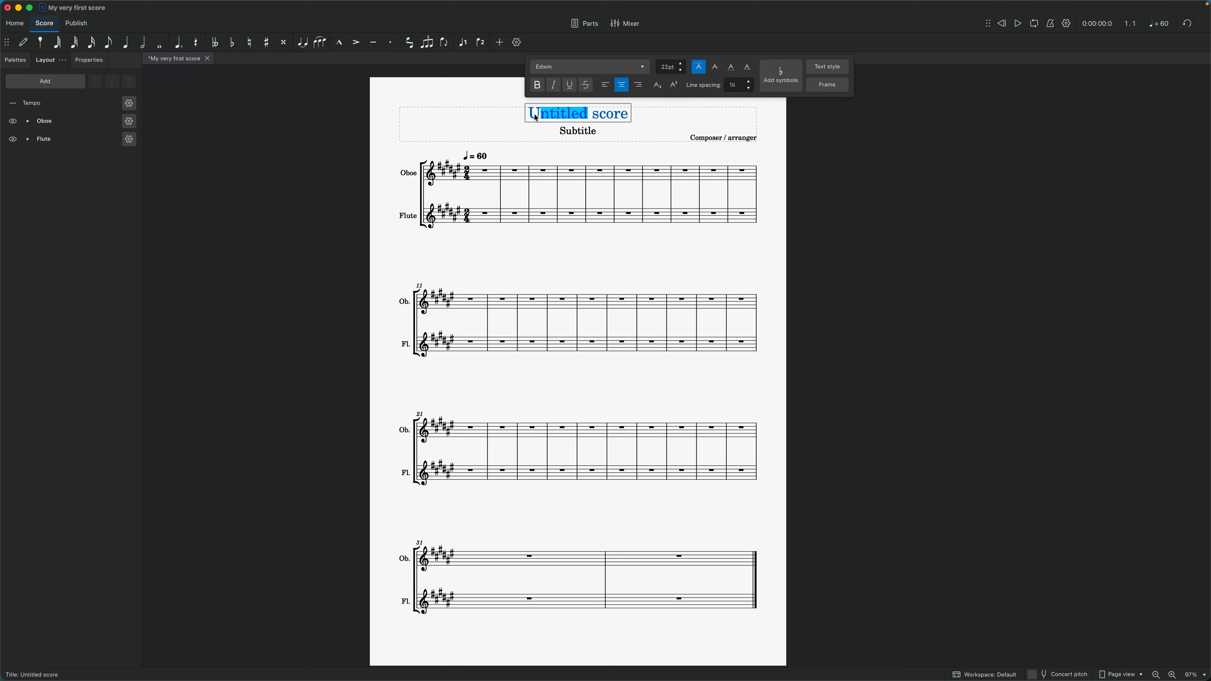
pyautogui.press('Delete')
pyautogui.press('Delete')
pyautogui.press('Delete')
pyautogui.press('Delete')
pyautogui.press('Delete')
pyautogui.press('Delete')
pyautogui.press('Delete')
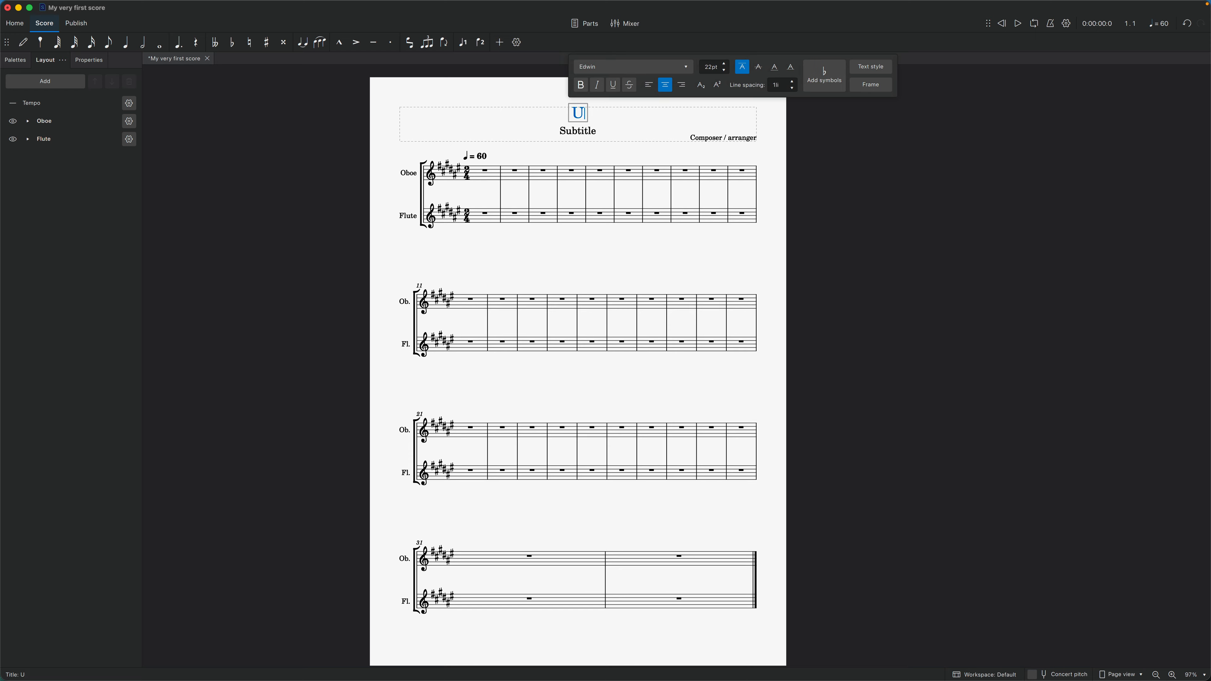
pyautogui.press('BackSpace')
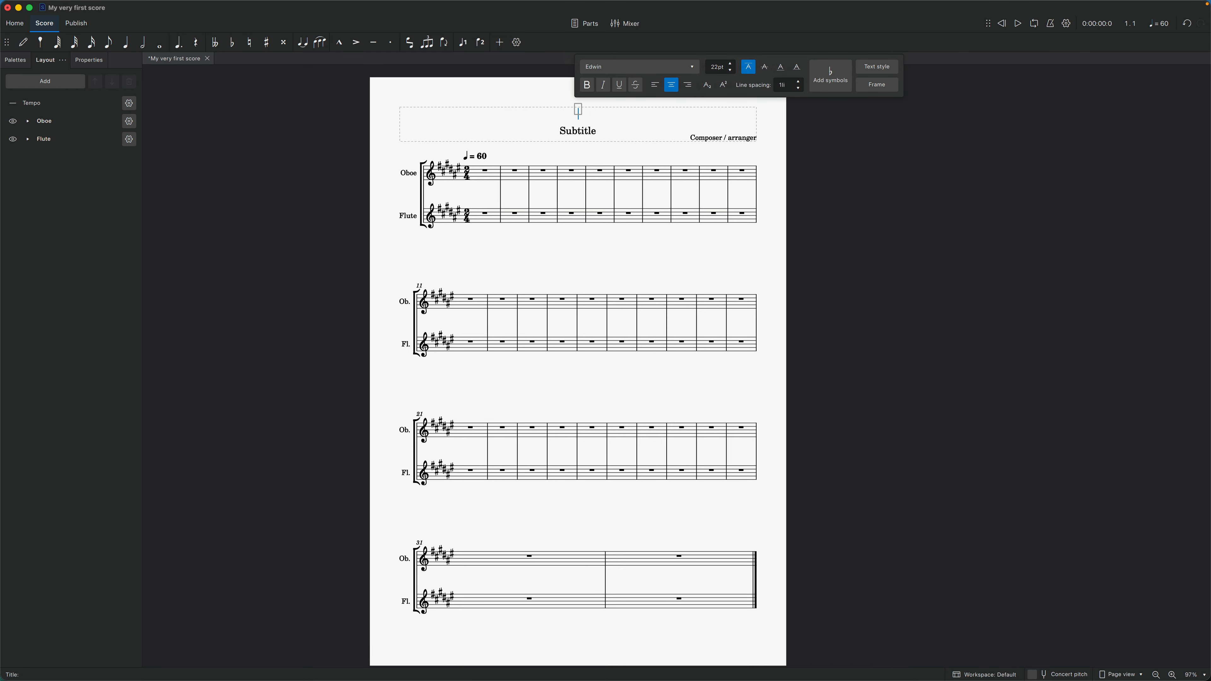
pyautogui.write('My ')
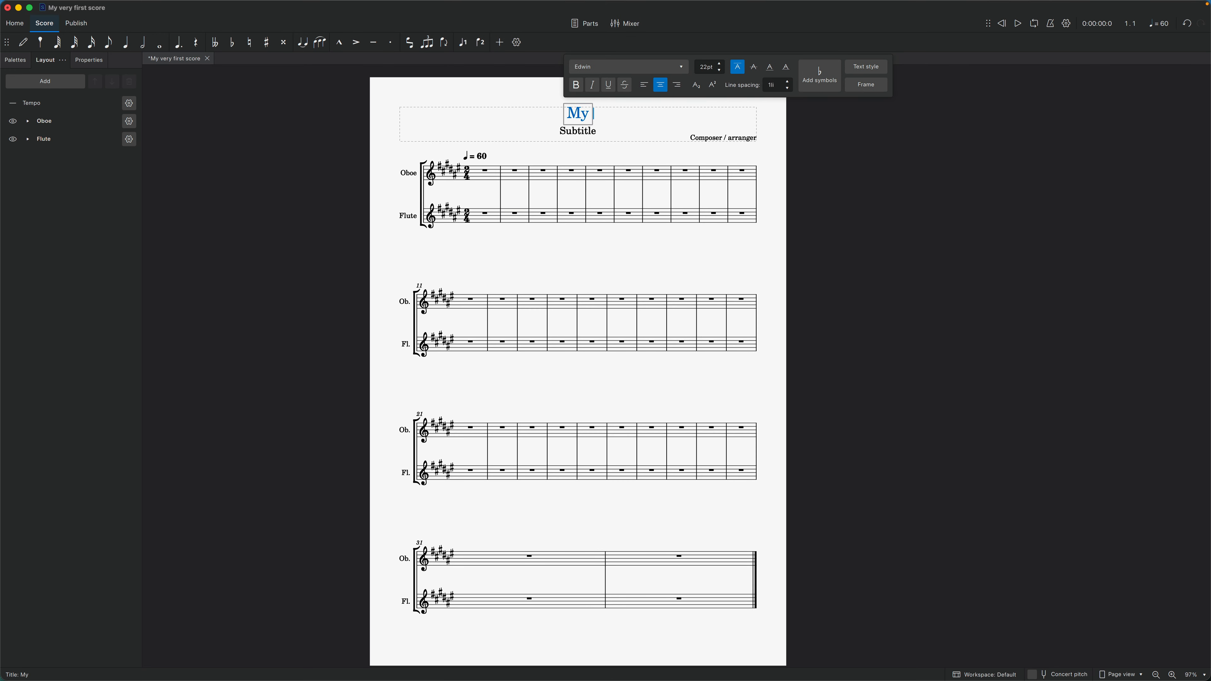
pyautogui.write('Very ')
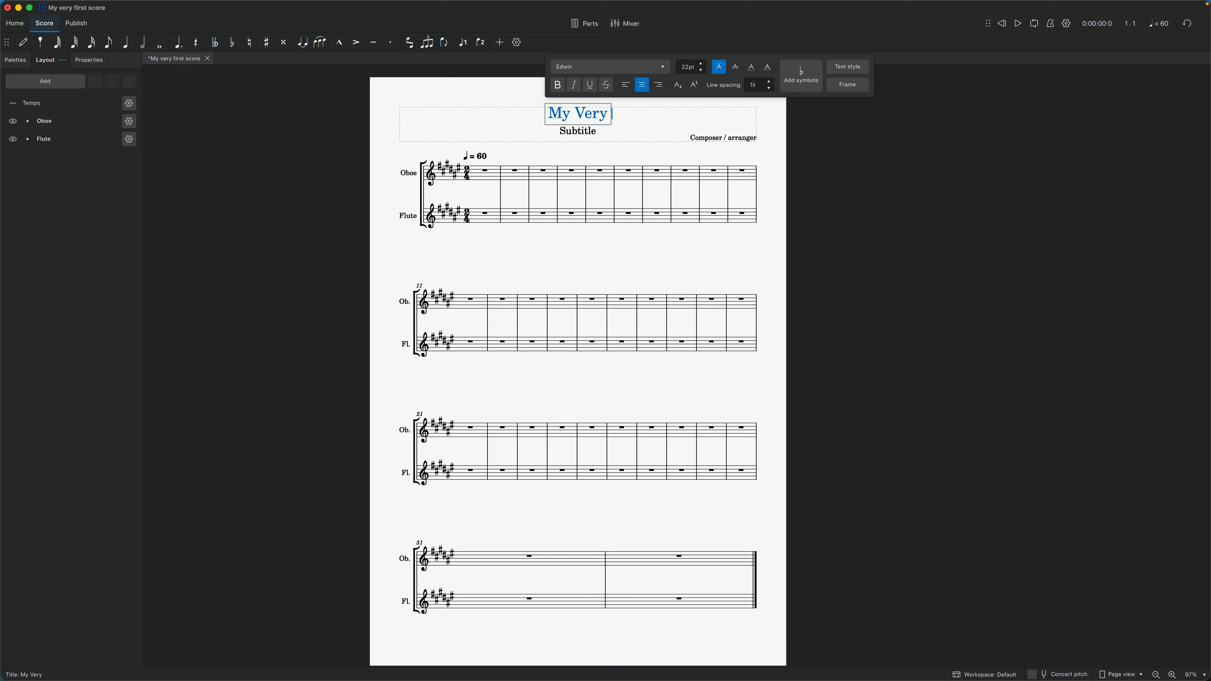
pyautogui.write('First ')
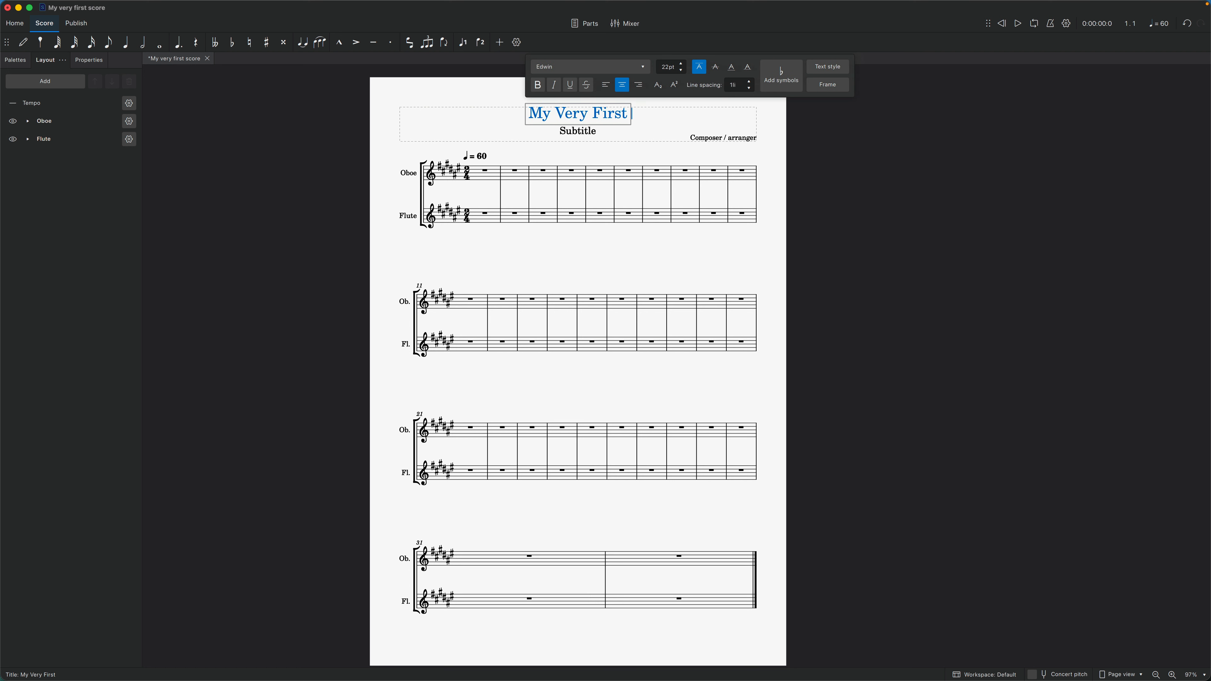
pyautogui.write('Score')
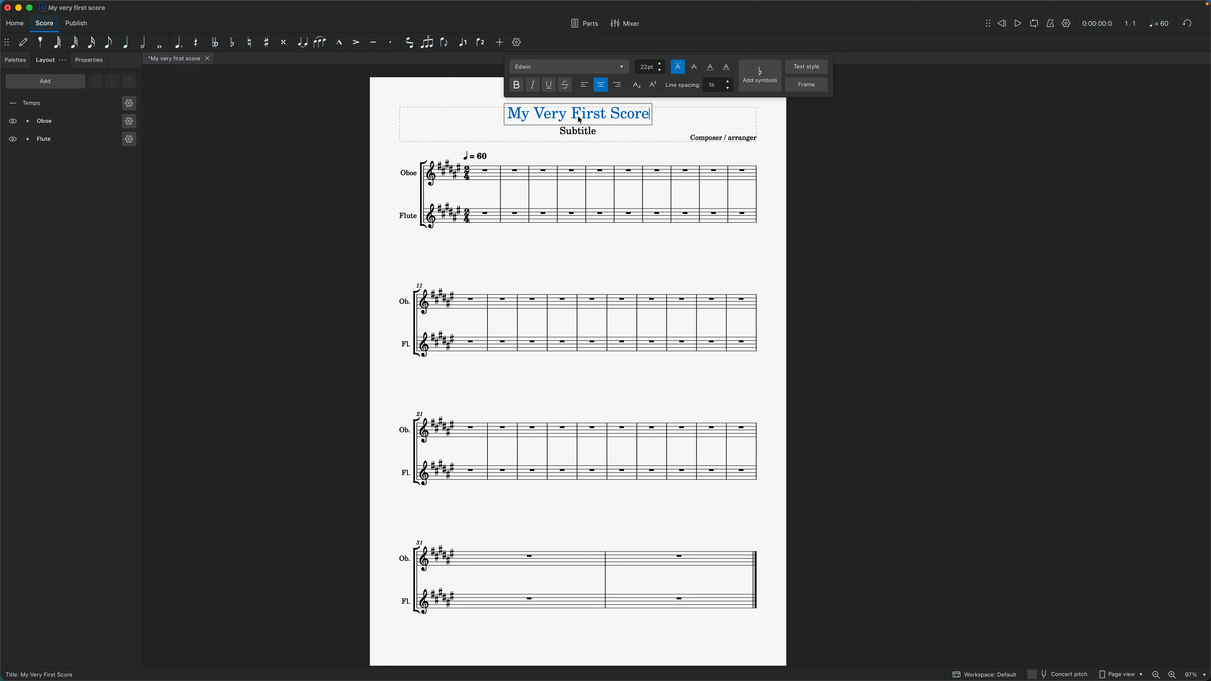
# Step: Replace the subtitle placeholder with "All About MuseScore" and finish editing the text
pyautogui.doubleClick(583, 136)
pyautogui.moveTo(599, 134); pyautogui.dragTo(554, 136)
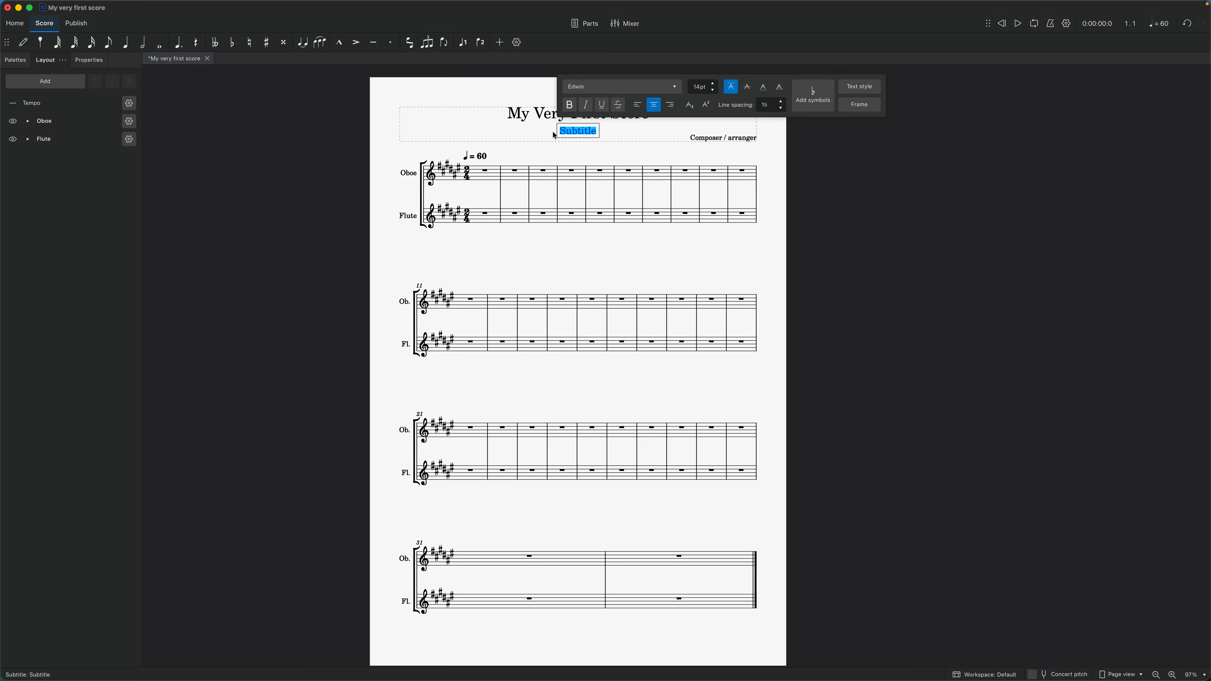
pyautogui.write('A')
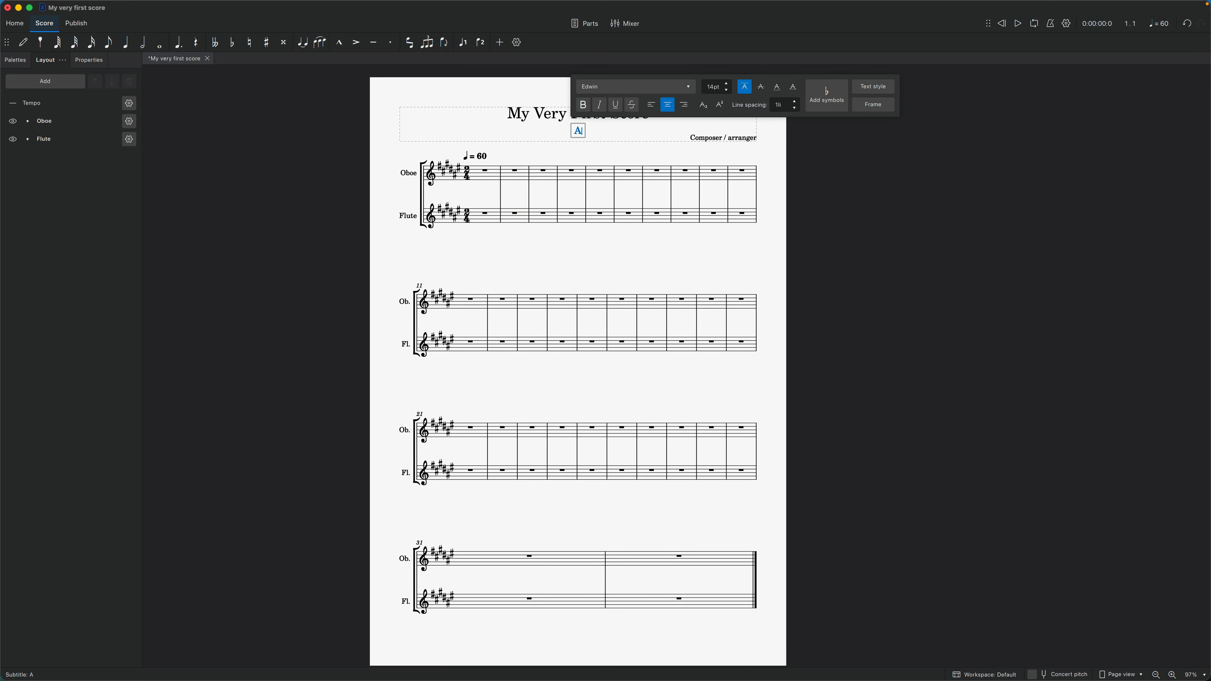
pyautogui.write('ll About')
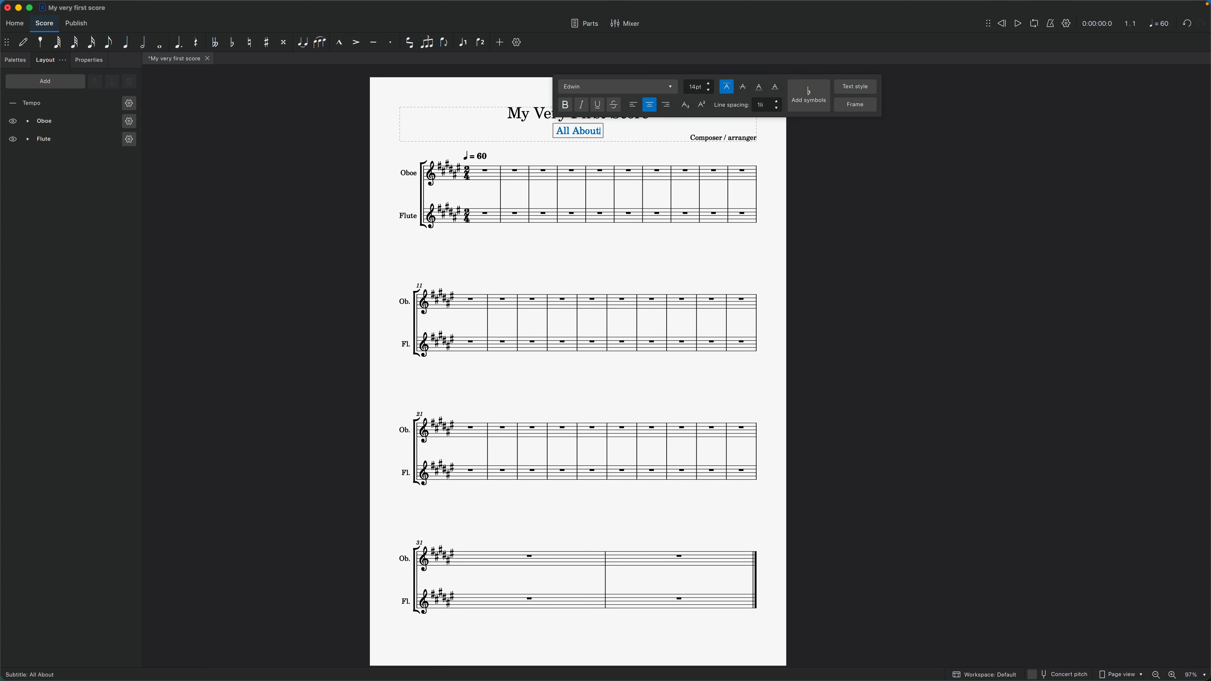
pyautogui.write(' MuseScore')
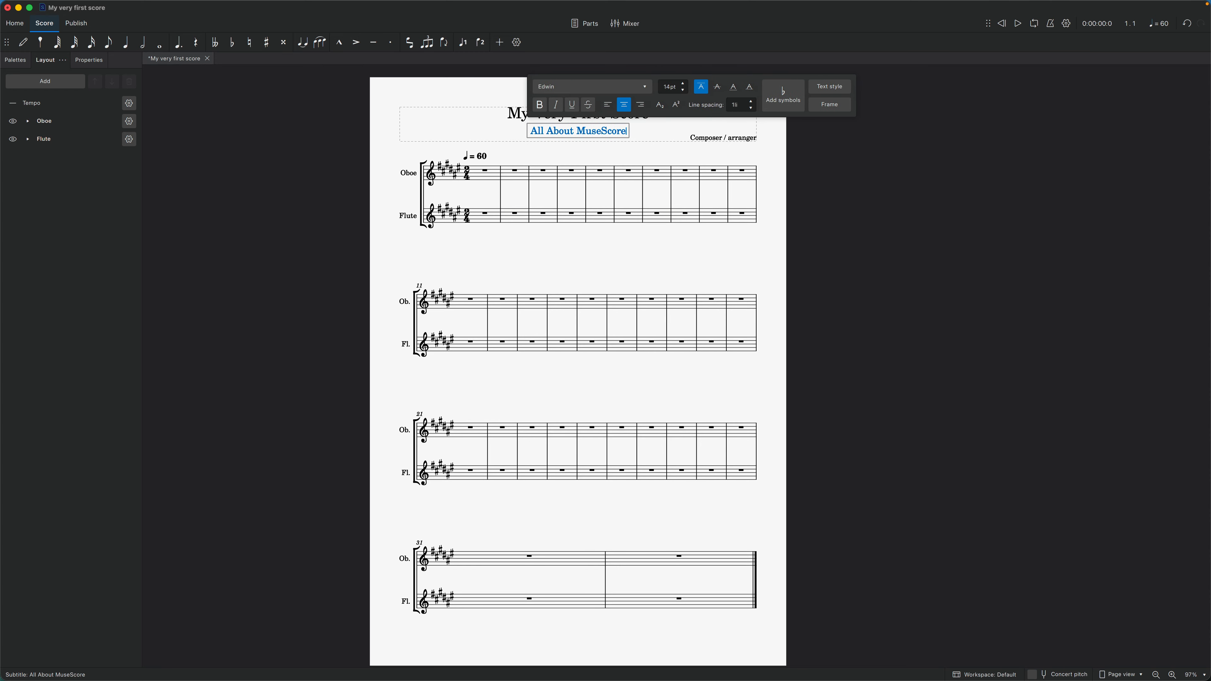
pyautogui.click(638, 144)
# Step: Replace the composer/arranger placeholder with the composer's full name and finish editing the text
pyautogui.doubleClick(707, 138)
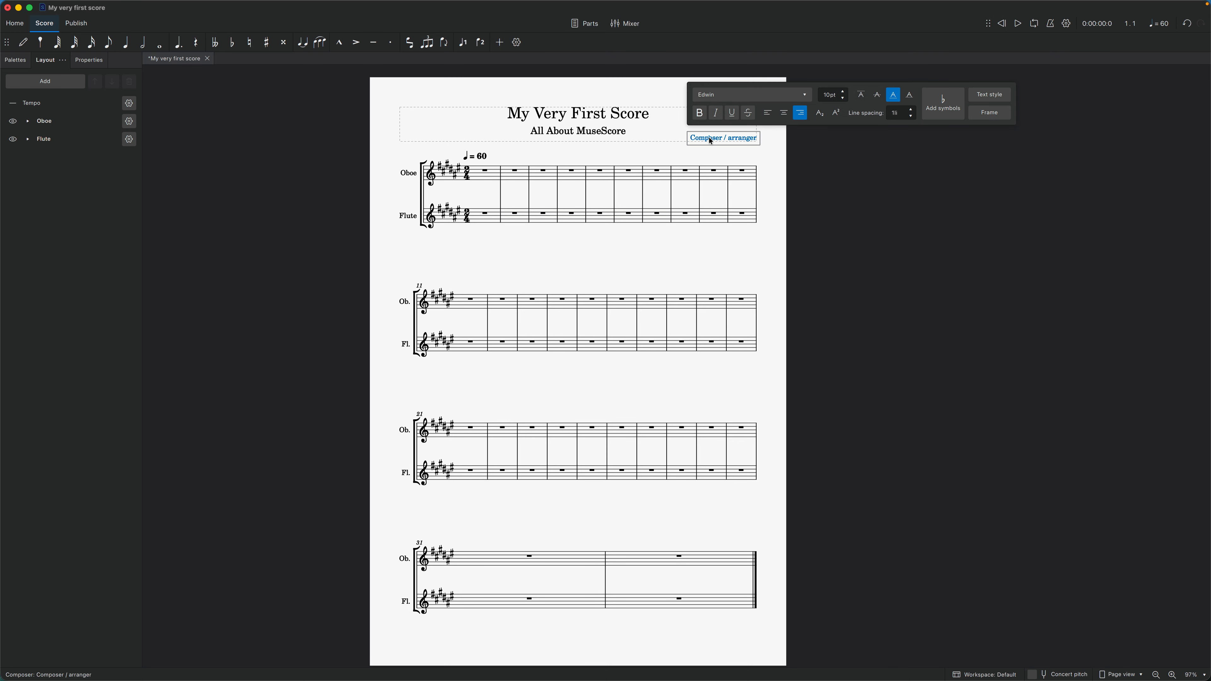
pyautogui.click(691, 137)
pyautogui.press('Delete')
pyautogui.press('Delete')
pyautogui.press('Delete')
pyautogui.press('Delete')
pyautogui.press('Delete')
pyautogui.press('Delete')
pyautogui.press('Delete')
pyautogui.press('Delete')
pyautogui.press('Delete')
pyautogui.press('Delete')
pyautogui.press('Delete')
pyautogui.press('Delete')
pyautogui.press('Delete')
pyautogui.press('Delete')
pyautogui.press('Delete')
pyautogui.press('Delete')
pyautogui.press('Delete')
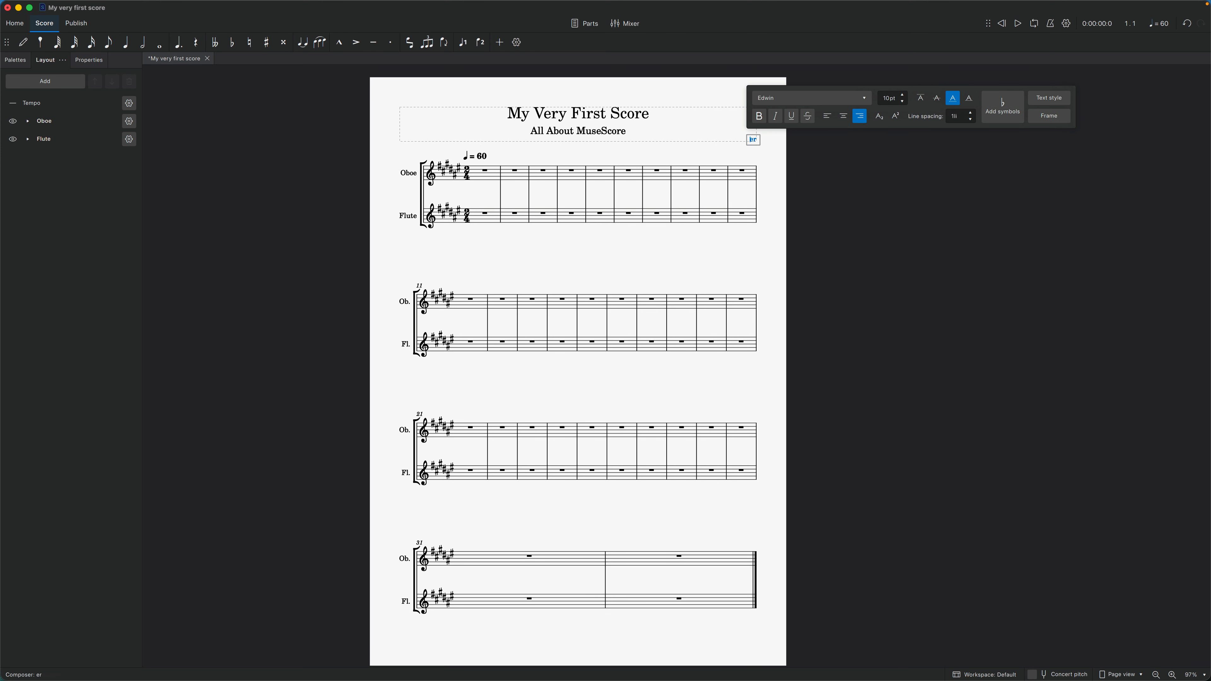
pyautogui.press('Delete')
pyautogui.press('Delete')
pyautogui.write('Paul')
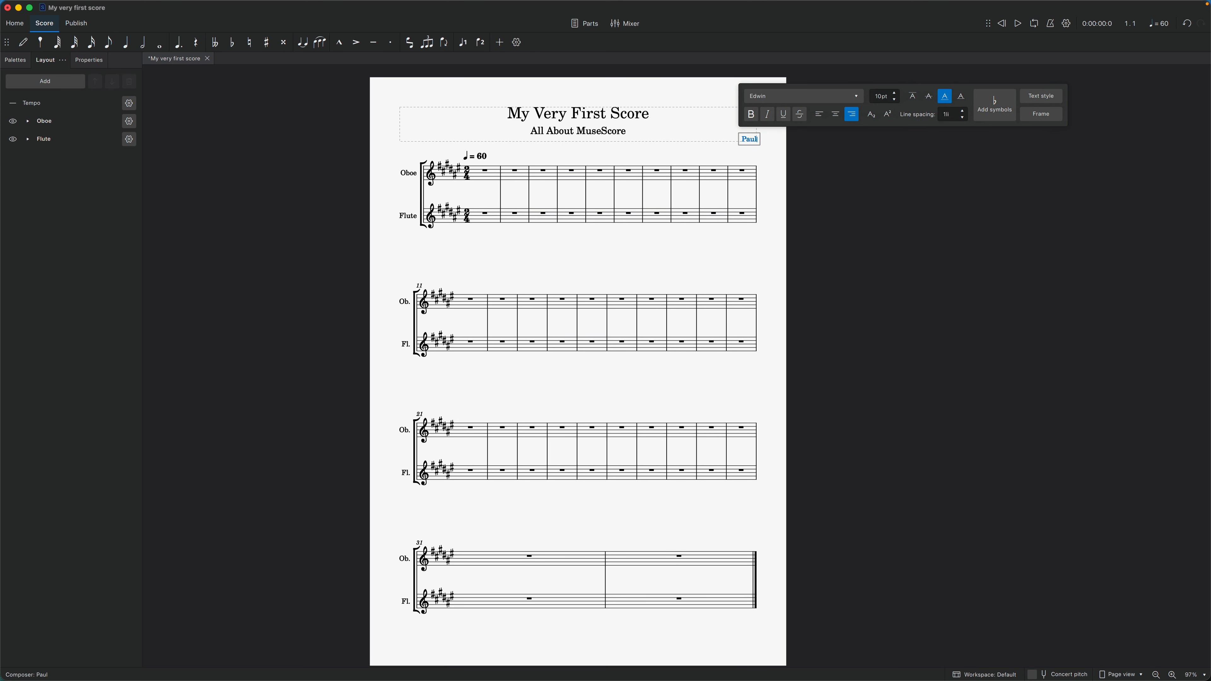
pyautogui.write(' Del-Nevo')
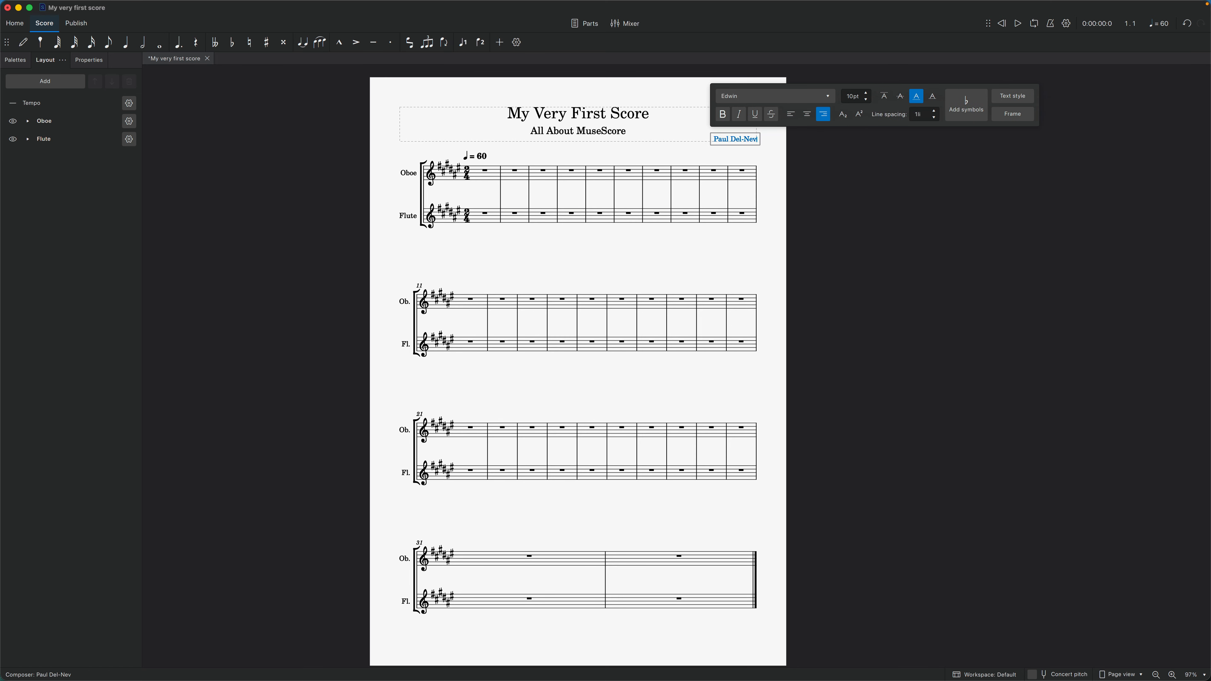
pyautogui.press('Escape')
pyautogui.press('Escape')
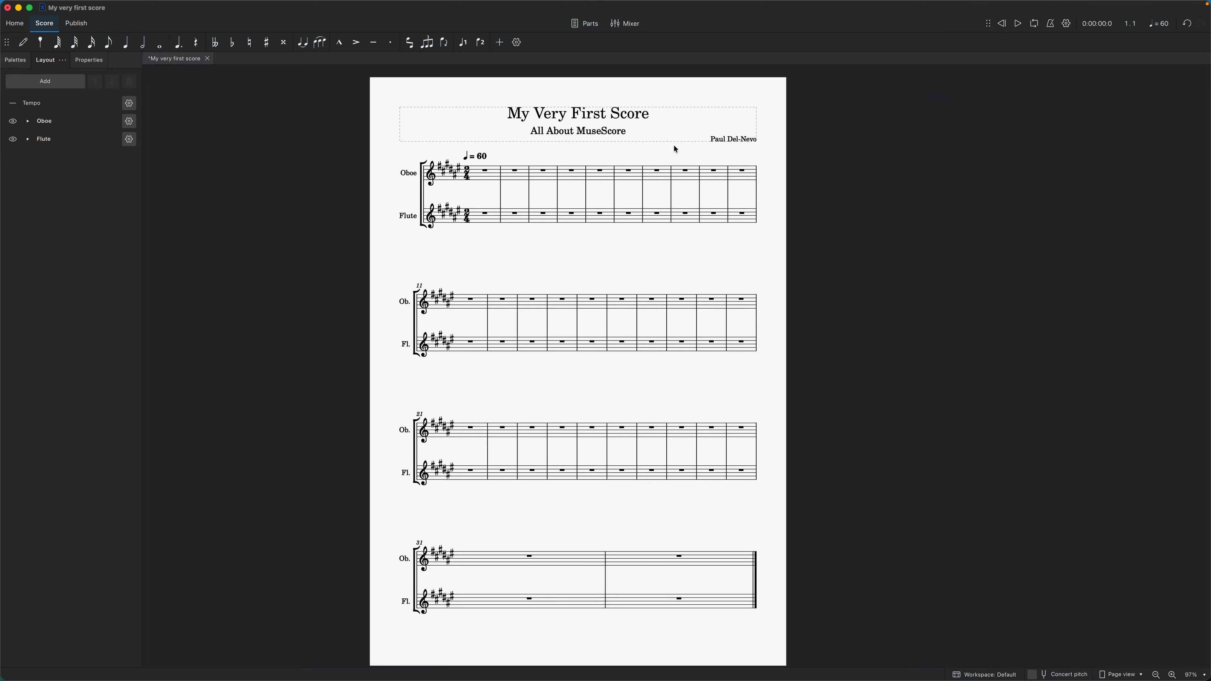
# Step: Open the score title for editing and view its text style and position options
pyautogui.click(595, 135)
pyautogui.doubleClick(560, 116)
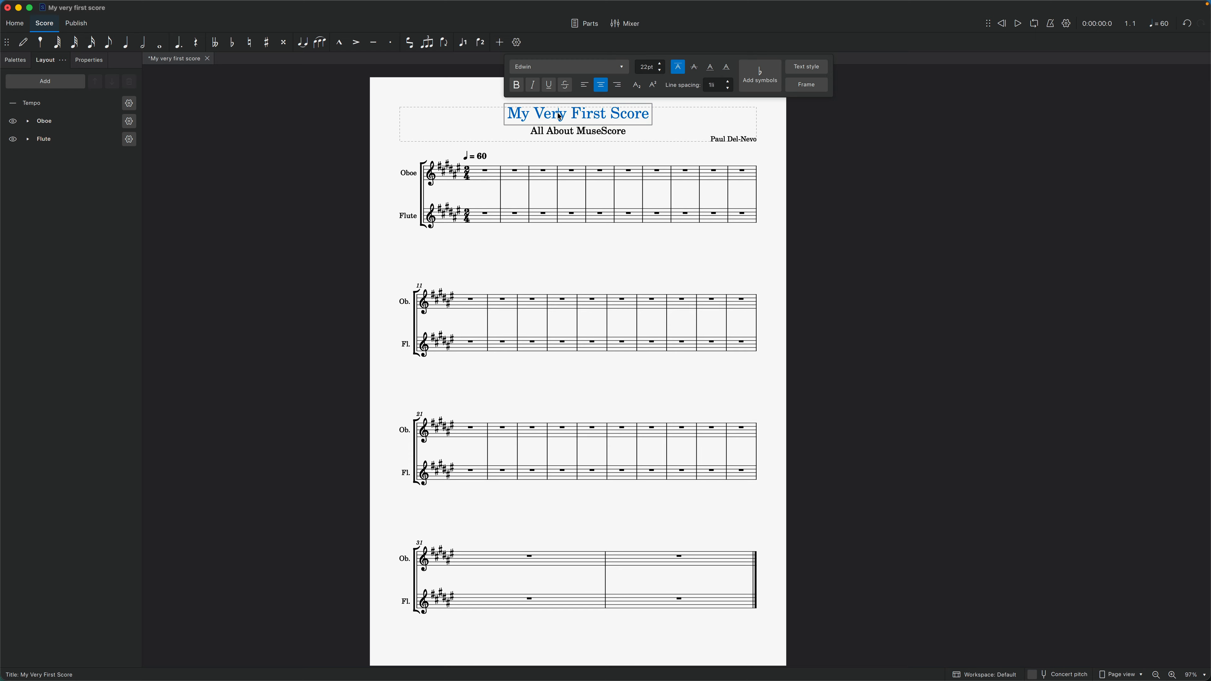
pyautogui.click(817, 69)
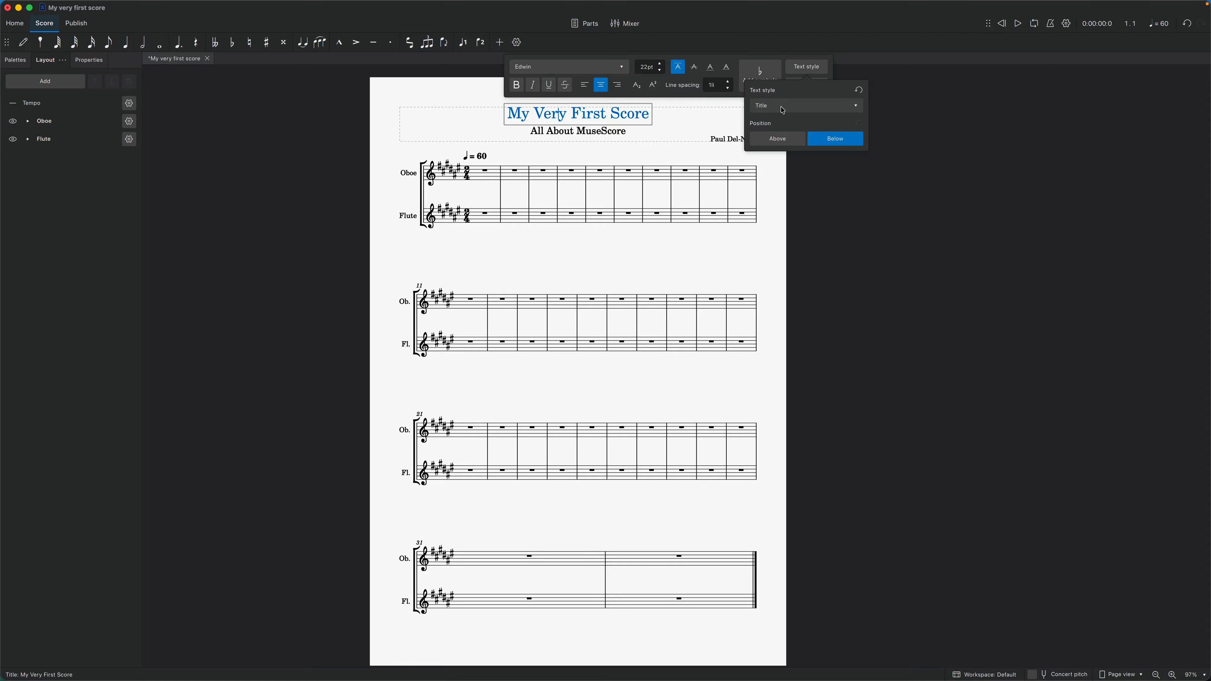
pyautogui.click(457, 123)
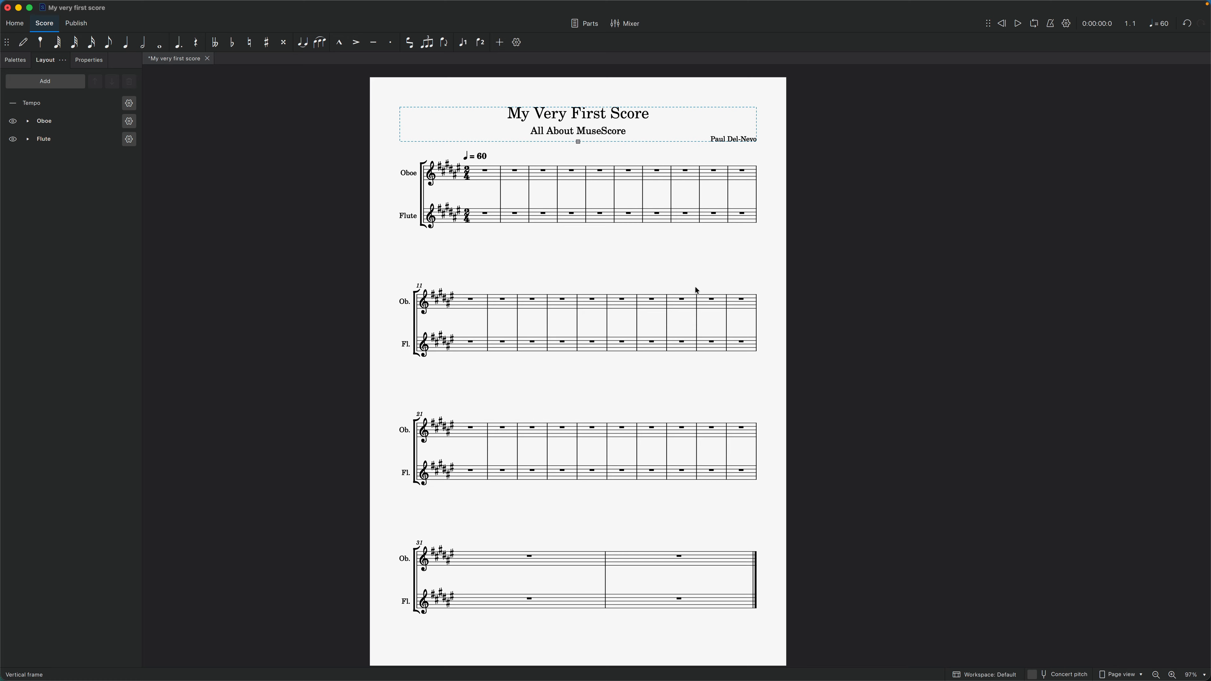
# Step: Open the Flute part from the parts list as its own score, and return to the full score
pyautogui.click(586, 24)
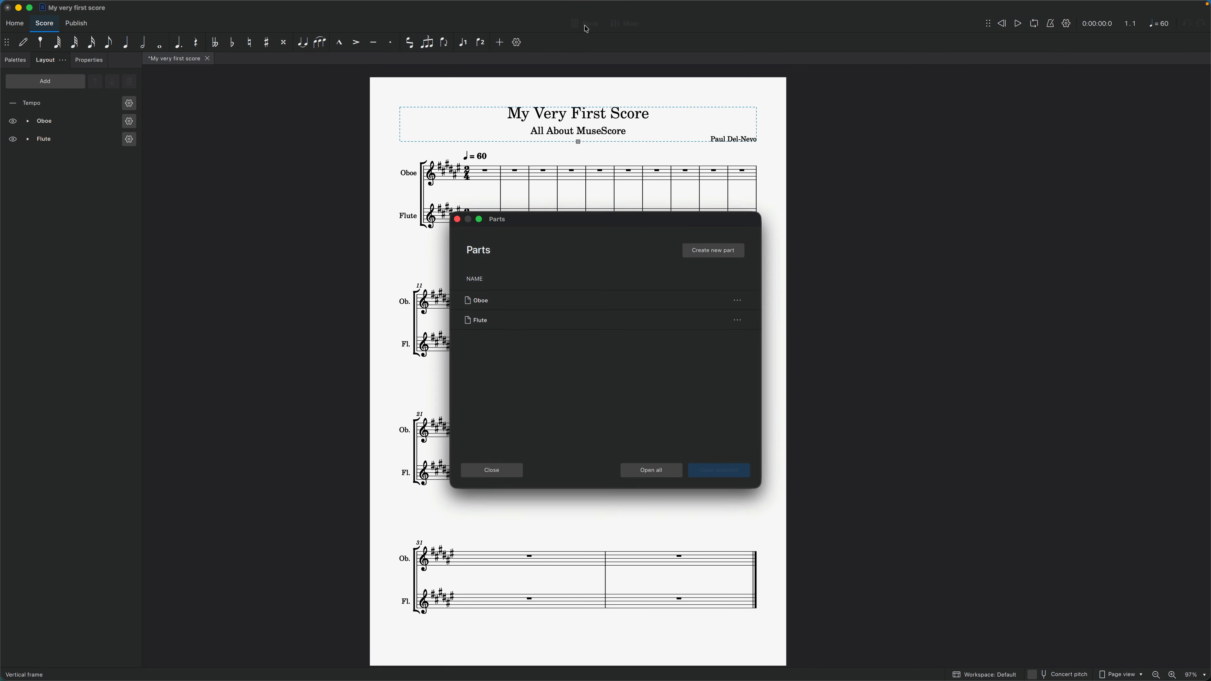
pyautogui.click(494, 326)
pyautogui.click(732, 469)
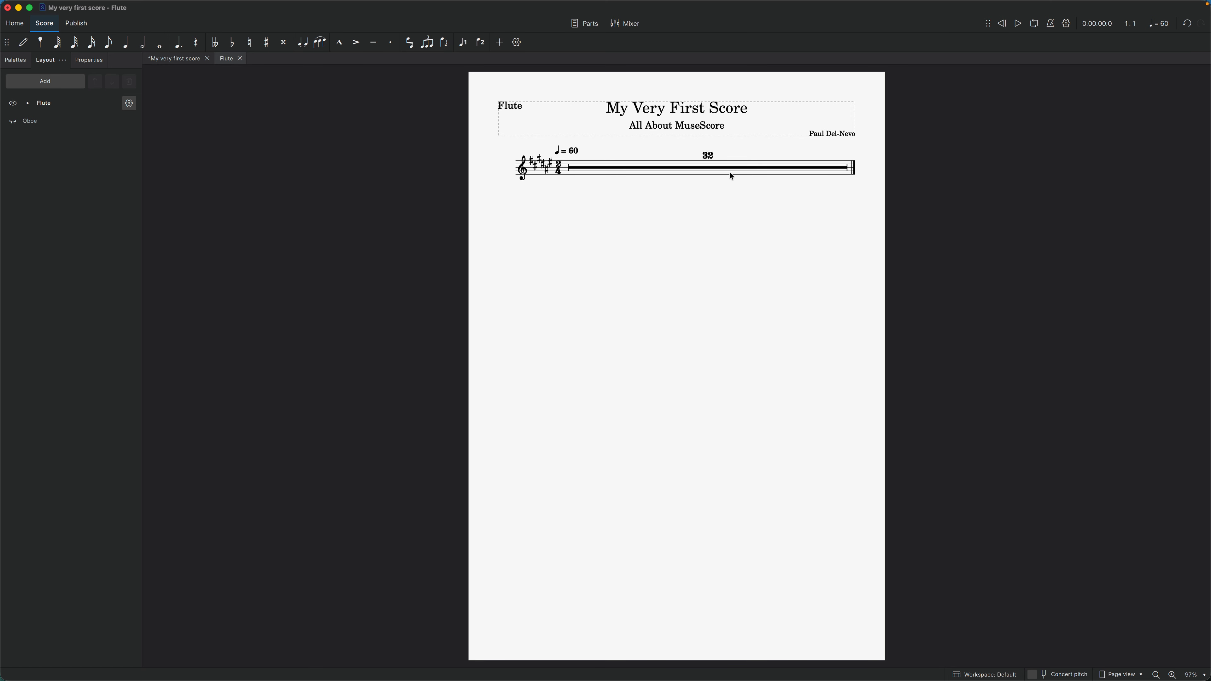
pyautogui.click(174, 59)
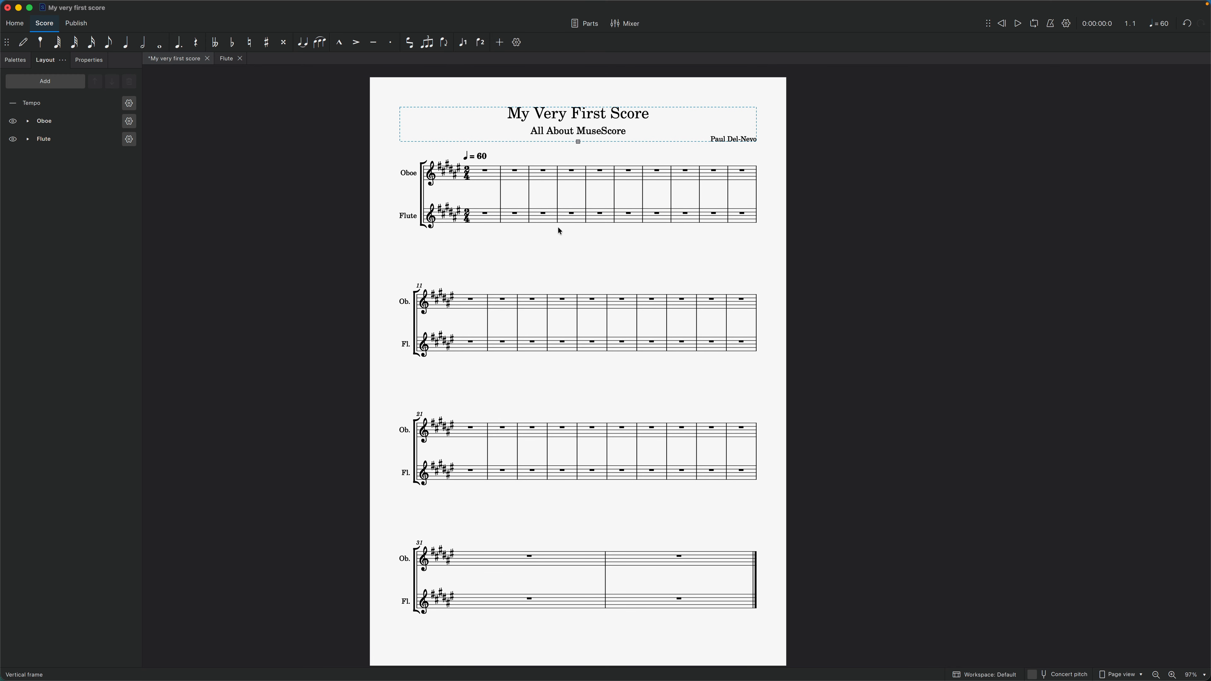
# Step: In the Flute part, enter the crotchets F, B, D and B across bars 1 and 2 and leave note input
pyautogui.click(227, 58)
pyautogui.press('n')
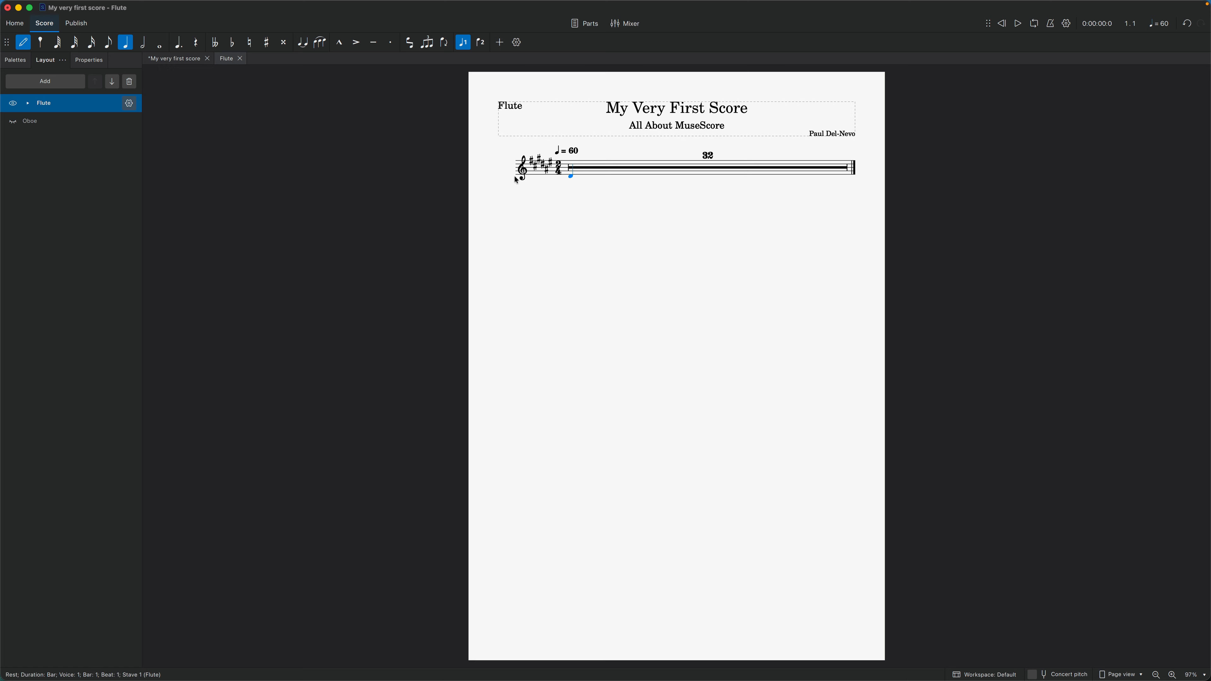
pyautogui.press('f')
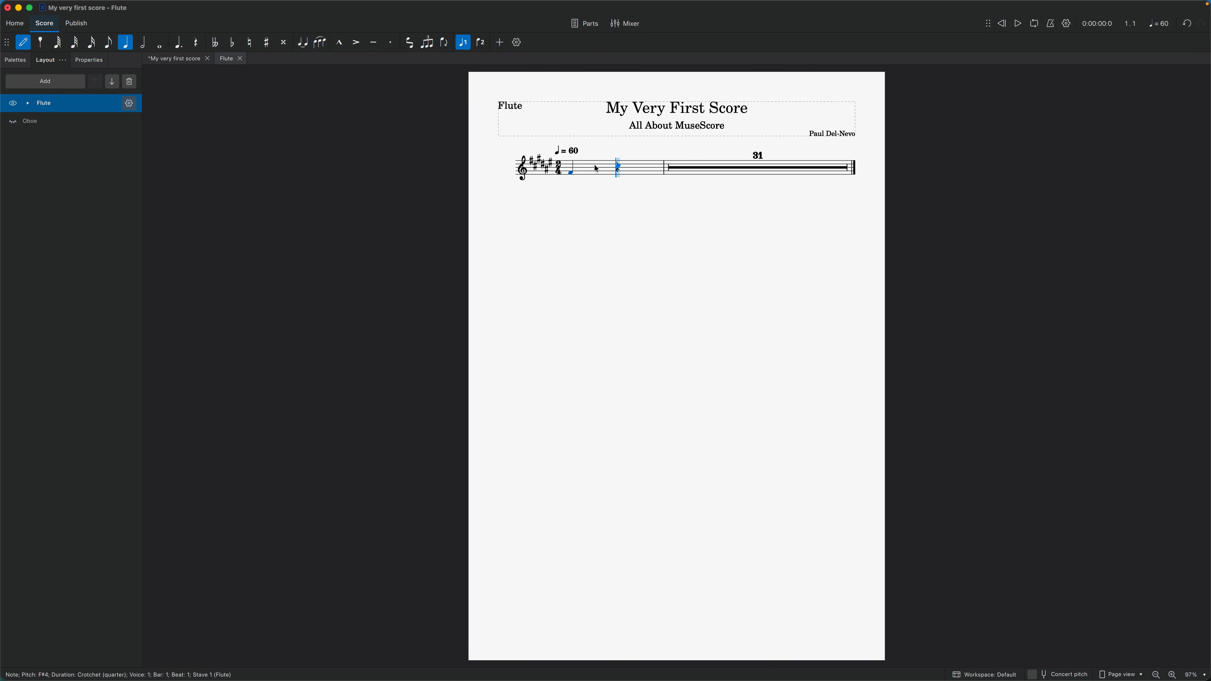
pyautogui.press('b')
pyautogui.press('d')
pyautogui.press('b')
pyautogui.press('Escape')
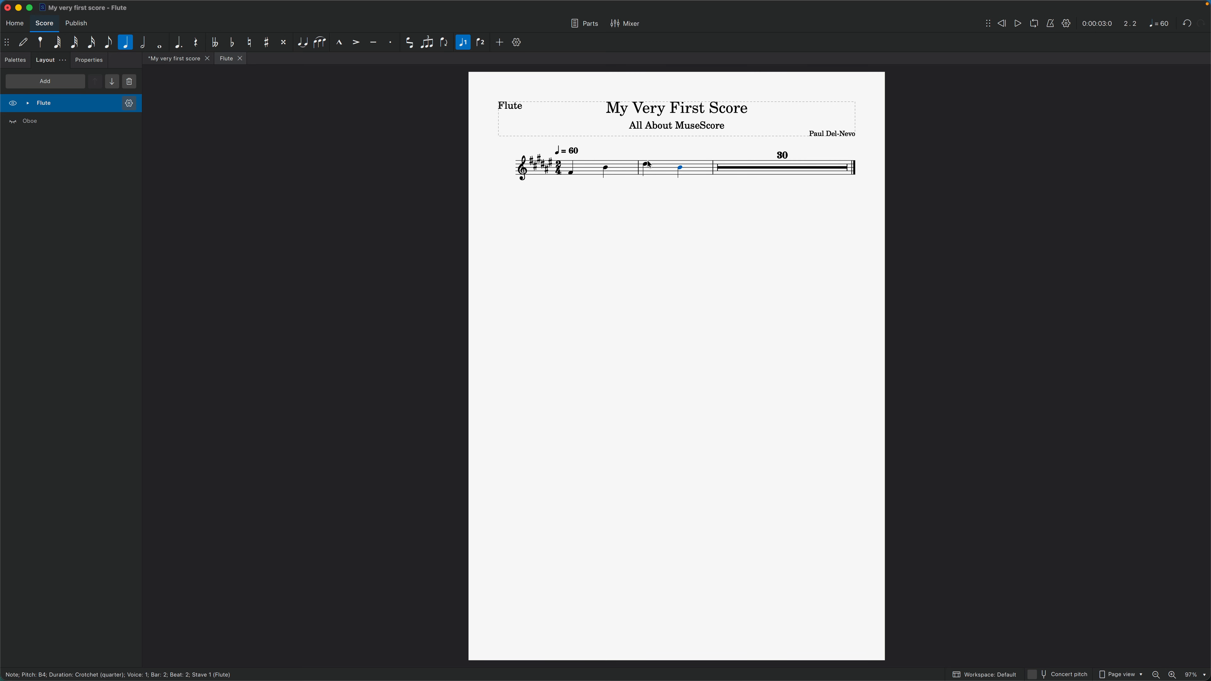
# Step: Check the flute's first two bars in the full score and return to the Flute part
pyautogui.click(173, 57)
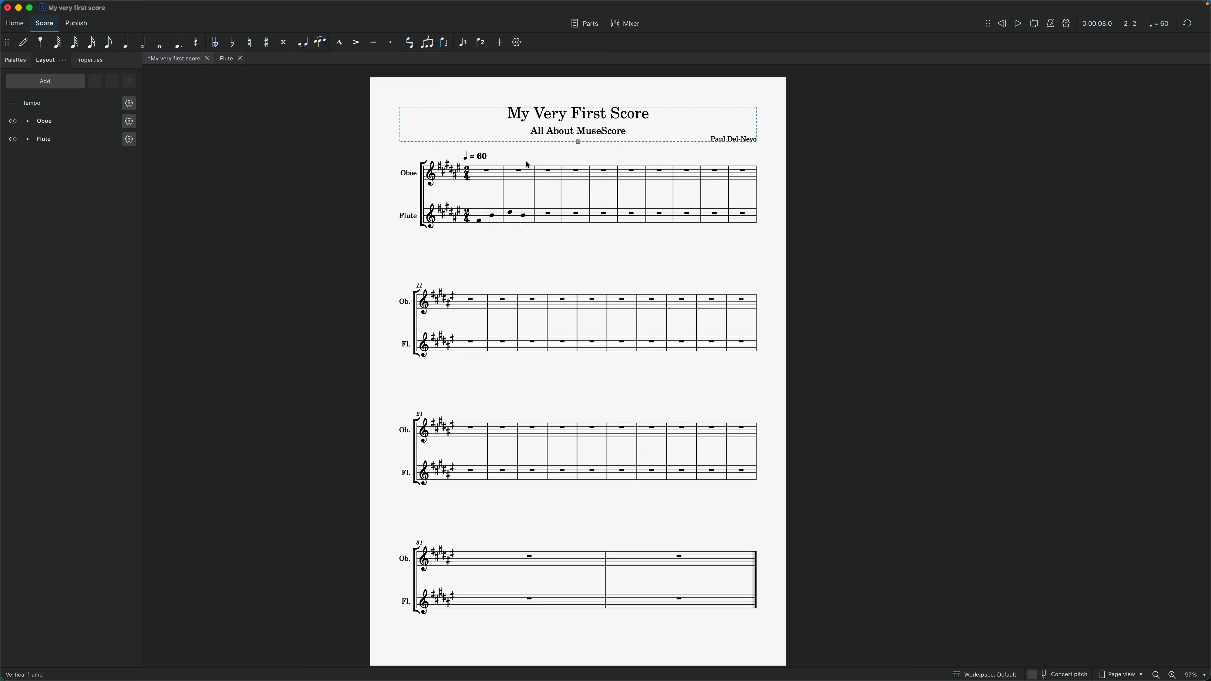
pyautogui.click(498, 239)
pyautogui.click(228, 60)
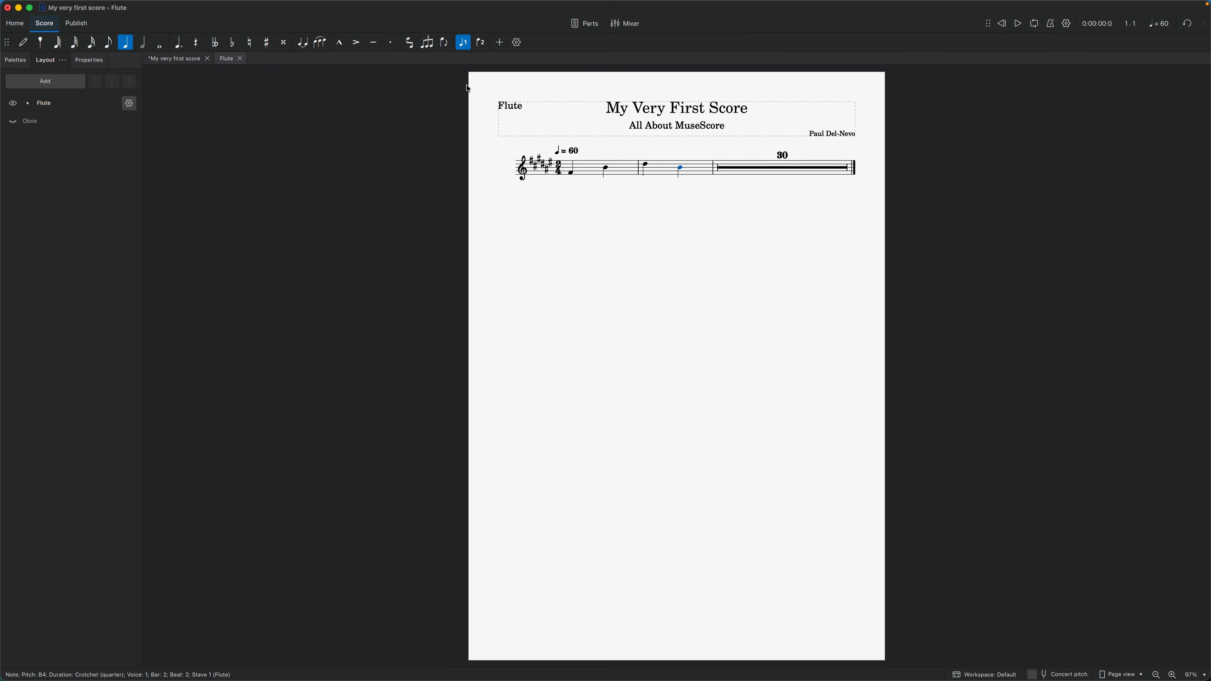
# Step: In the full score, repeat the flute's bars 1 and 2 along its staff through bar 32 and clear the selection
pyautogui.click(172, 58)
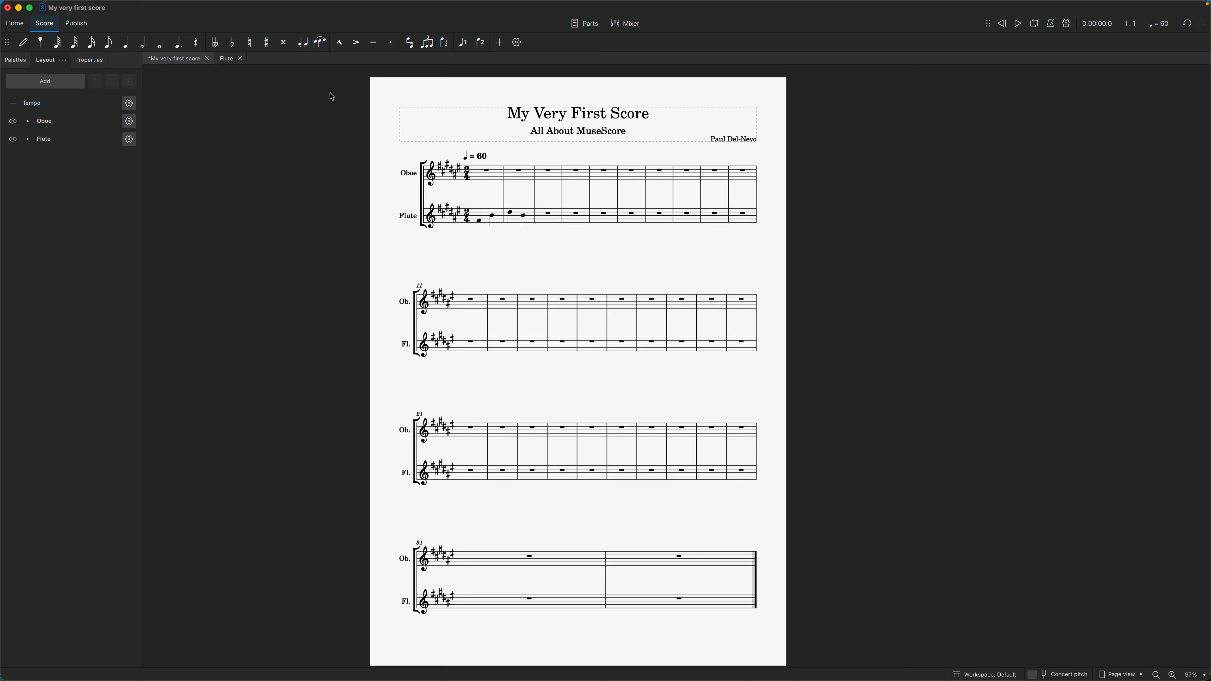
pyautogui.click(486, 215)
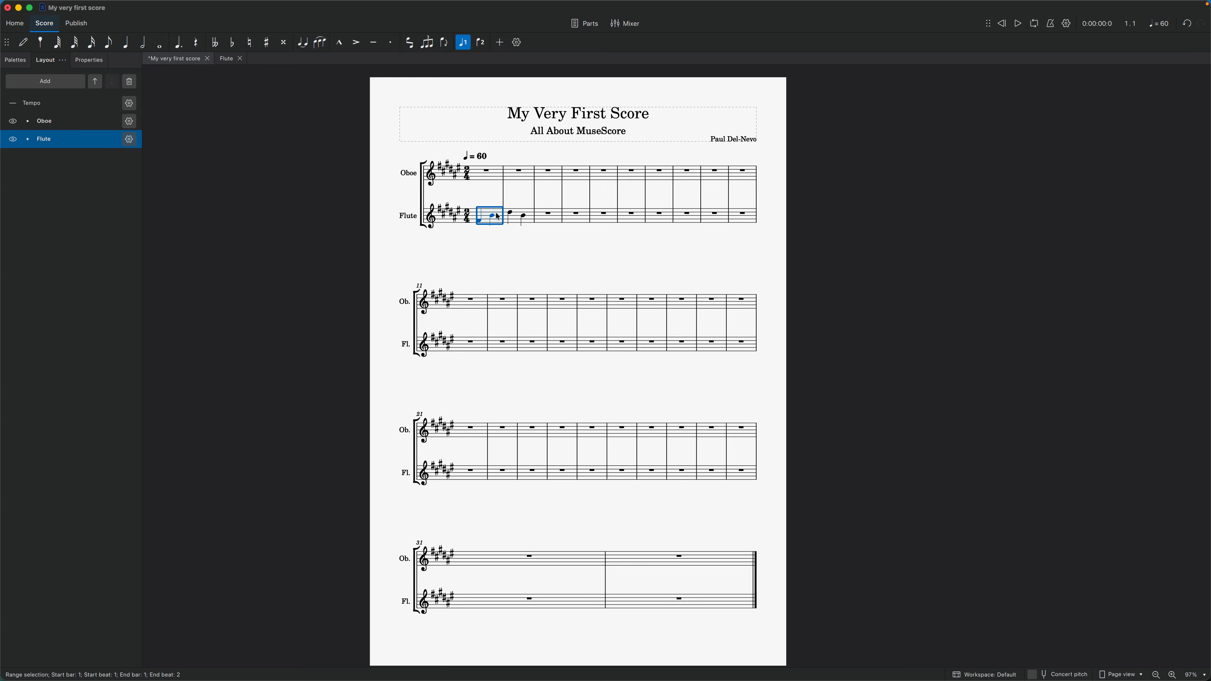
pyautogui.click(518, 221)
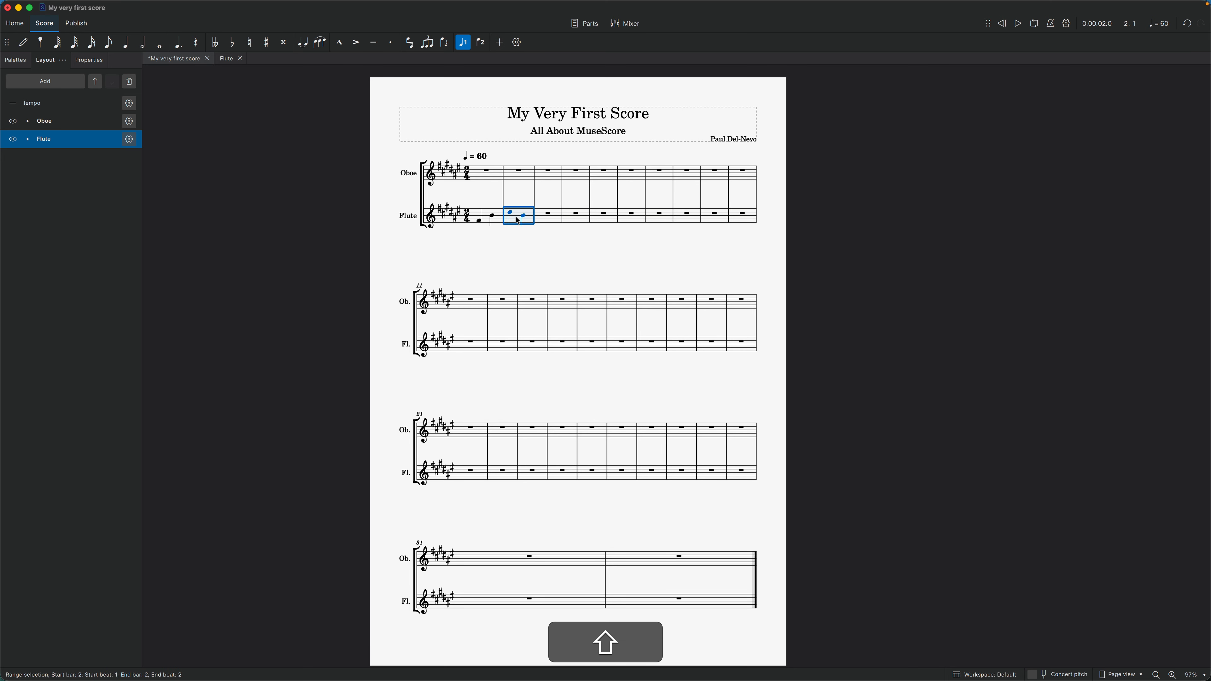
pyautogui.keyDown('shift'); pyautogui.click(490, 217); pyautogui.keyUp('shift')
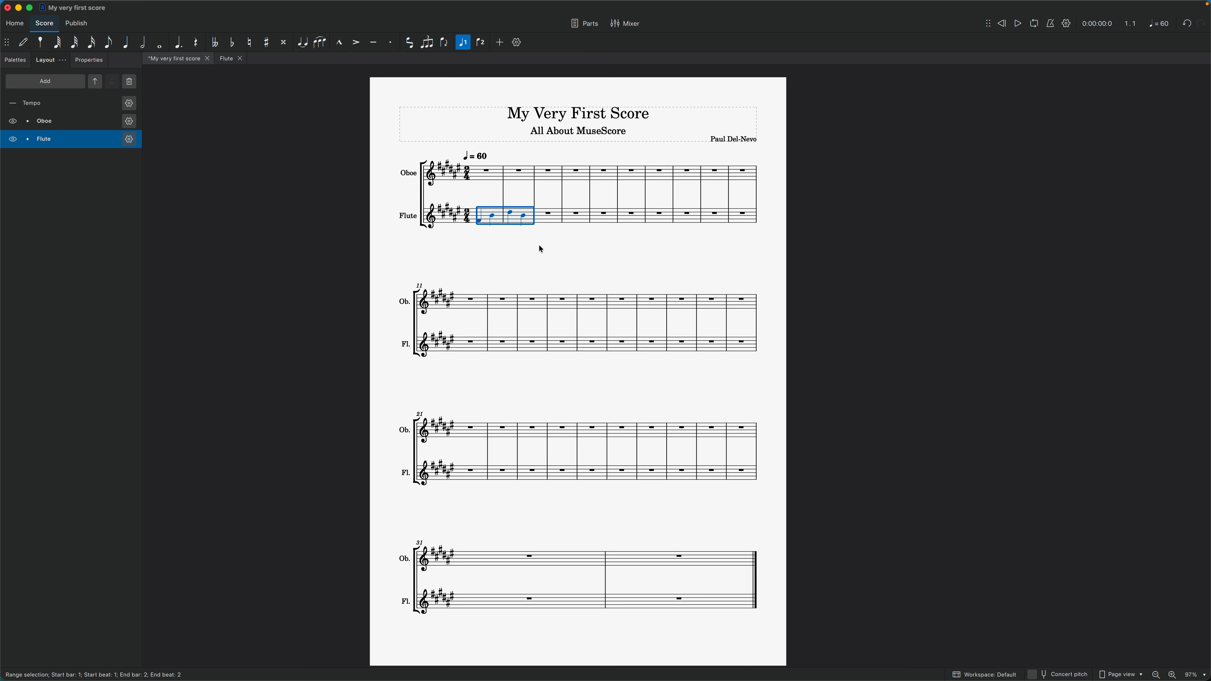
pyautogui.press('r')
pyautogui.press('r')
pyautogui.press('r')
pyautogui.press('r')
pyautogui.press('r')
pyautogui.press('r')
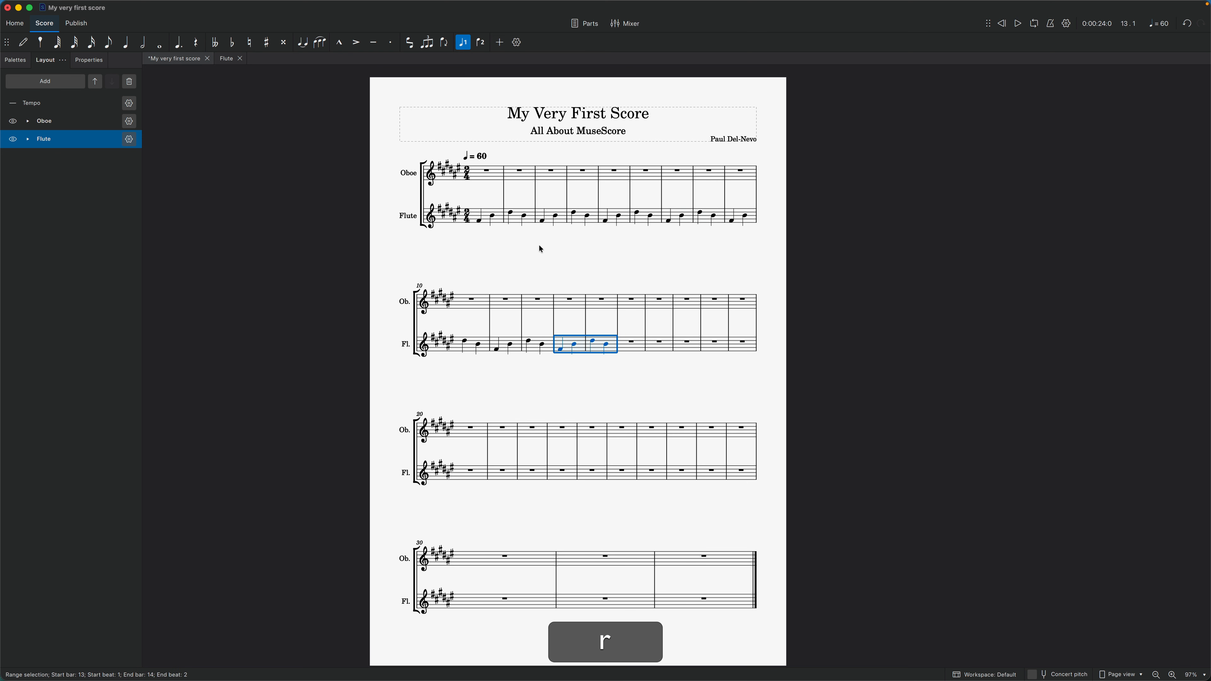
pyautogui.press('r')
pyautogui.press('r')
pyautogui.press('r')
pyautogui.press('r')
pyautogui.press('r')
pyautogui.press('r')
pyautogui.press('r')
pyautogui.press('r')
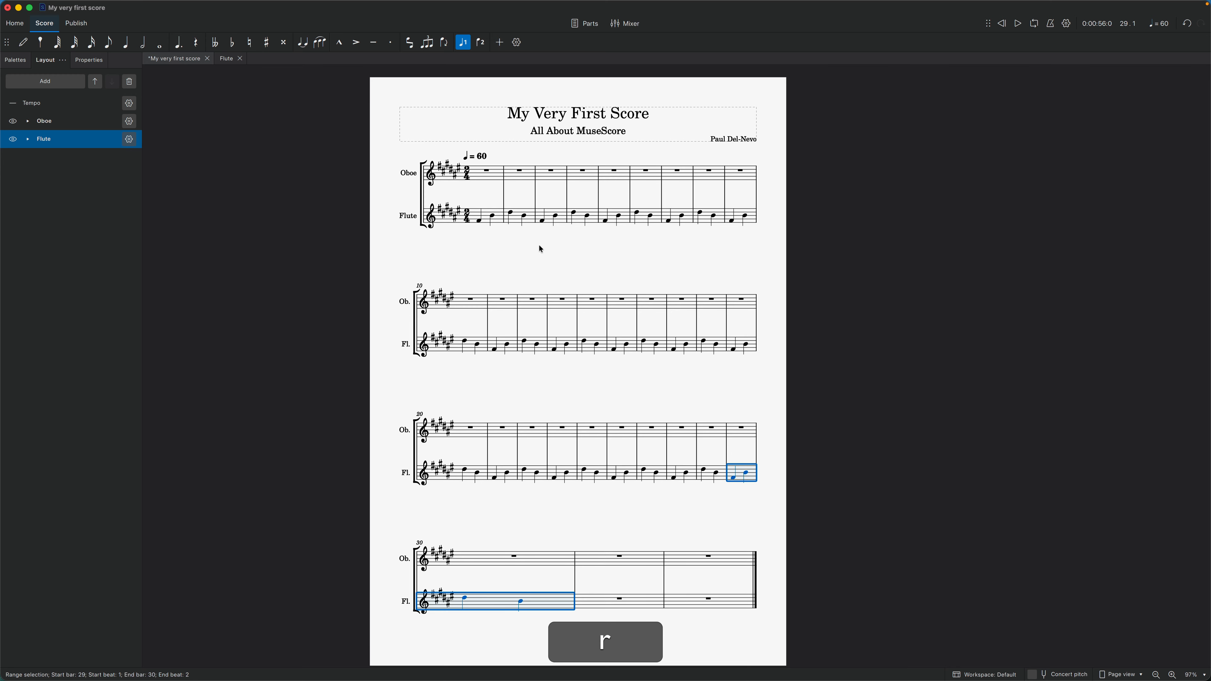
pyautogui.press('r')
pyautogui.press('Escape')
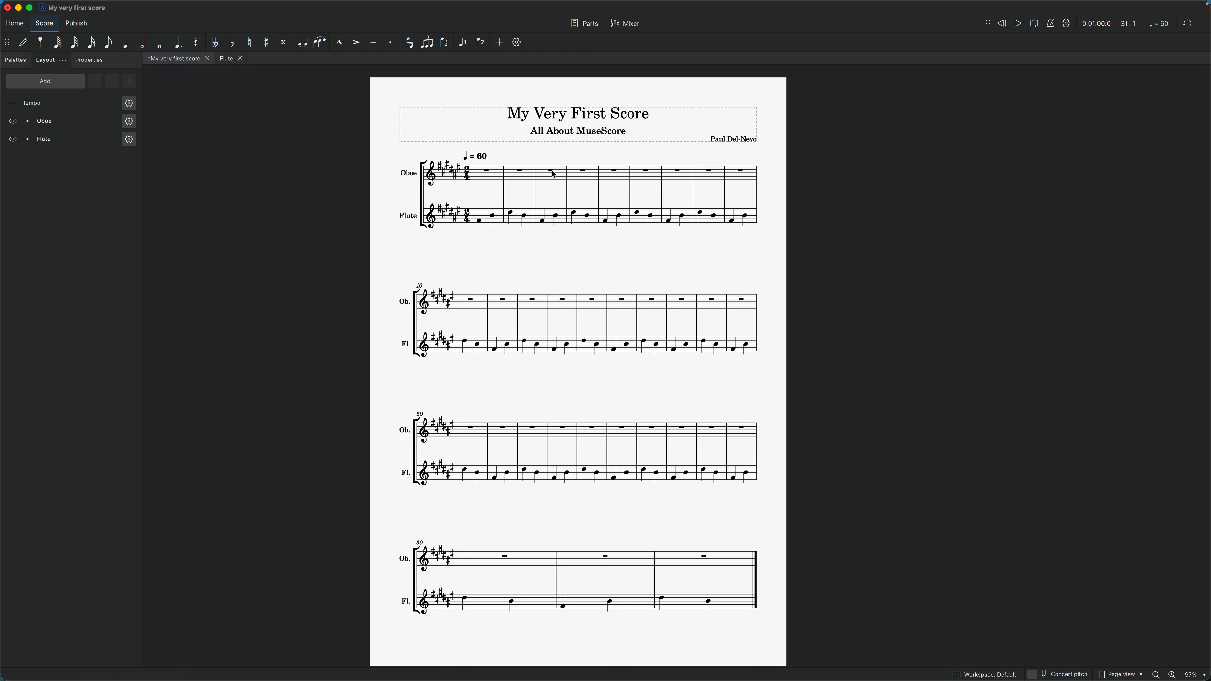
# Step: Try copying the flute's bars 3 and 4 into the oboe staff at bar 3, and delete the pasted notes
pyautogui.click(549, 218)
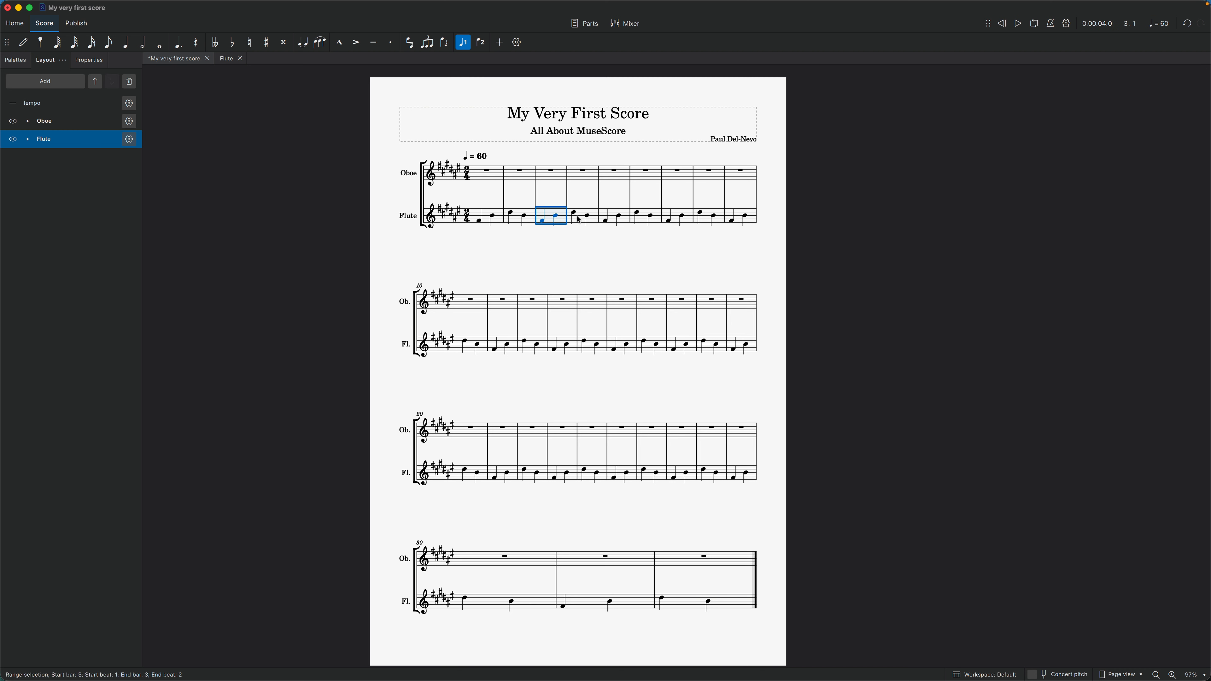
pyautogui.keyDown('shift'); pyautogui.click(578, 219); pyautogui.keyUp('shift')
pyautogui.press('super+c')
pyautogui.click(553, 180)
pyautogui.press('super+v')
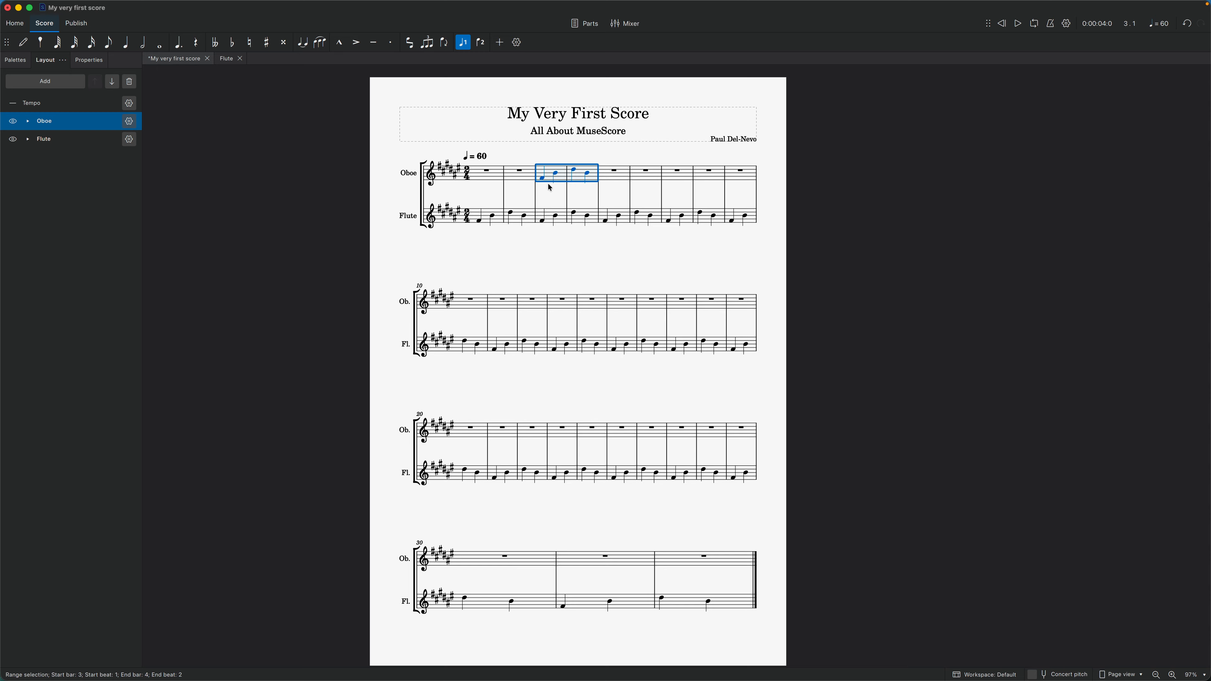
pyautogui.press('Delete')
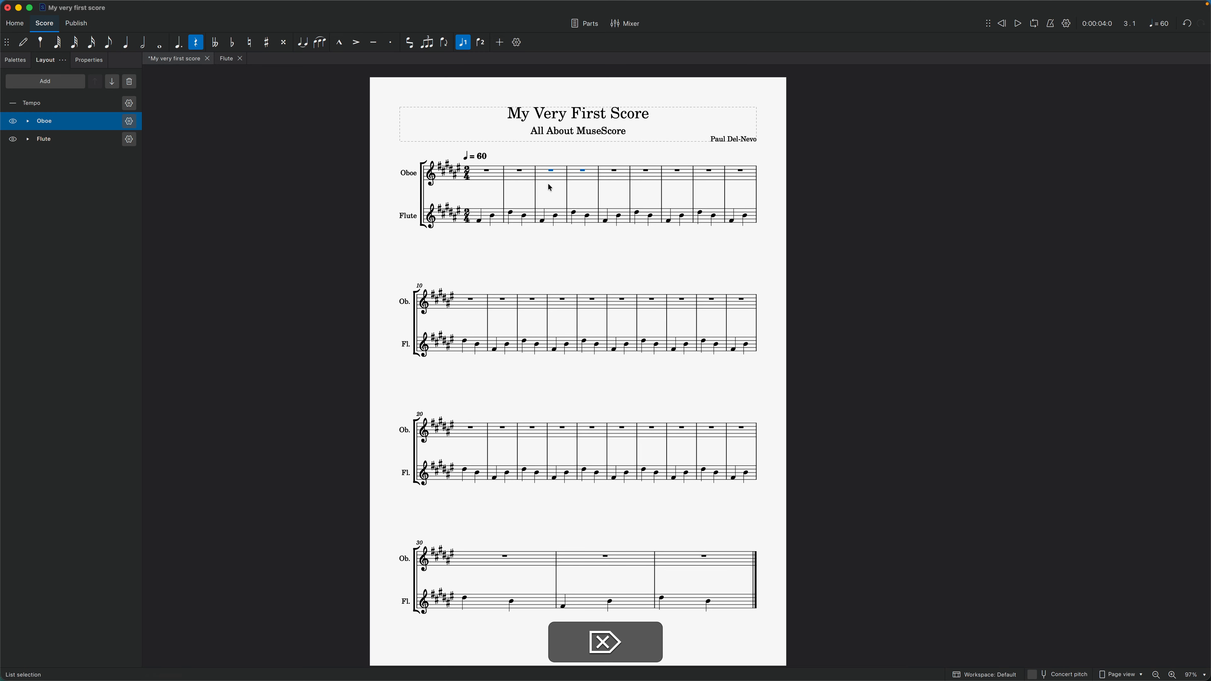
pyautogui.click(550, 182)
# Step: Copy the flute's bars 3 and 4 and paste them at half duration into the oboe's bar 3
pyautogui.click(551, 213)
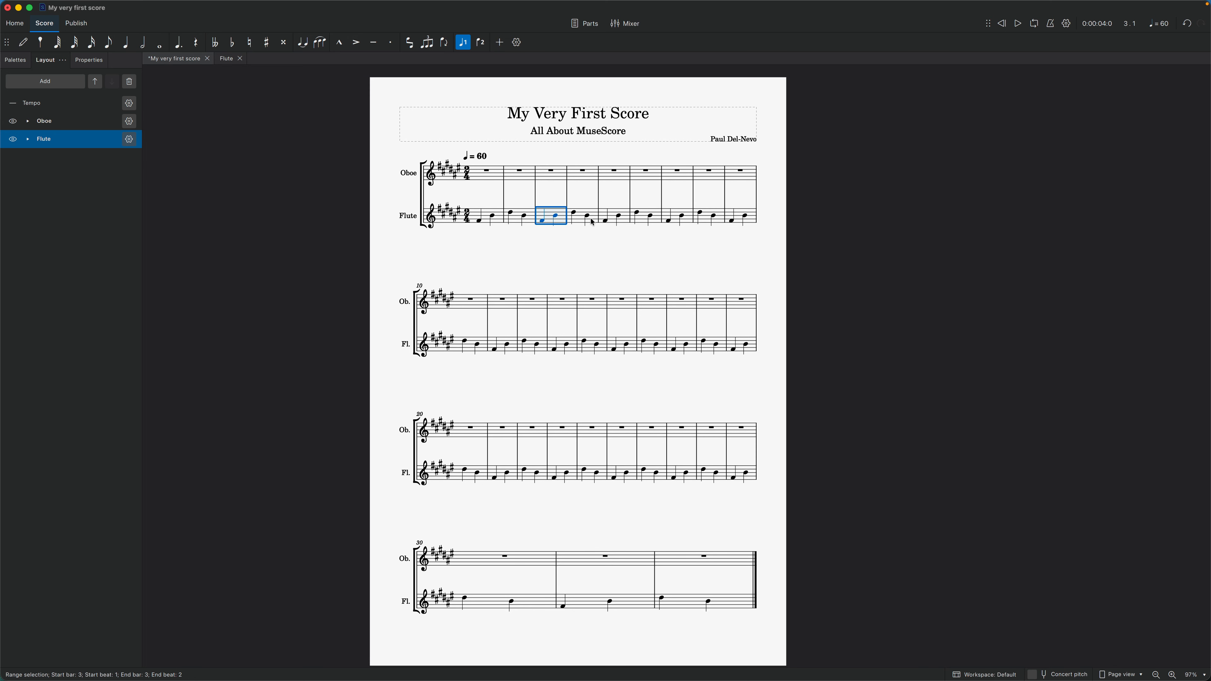
pyautogui.keyDown('shift'); pyautogui.click(592, 221); pyautogui.keyUp('shift')
pyautogui.press('super+c')
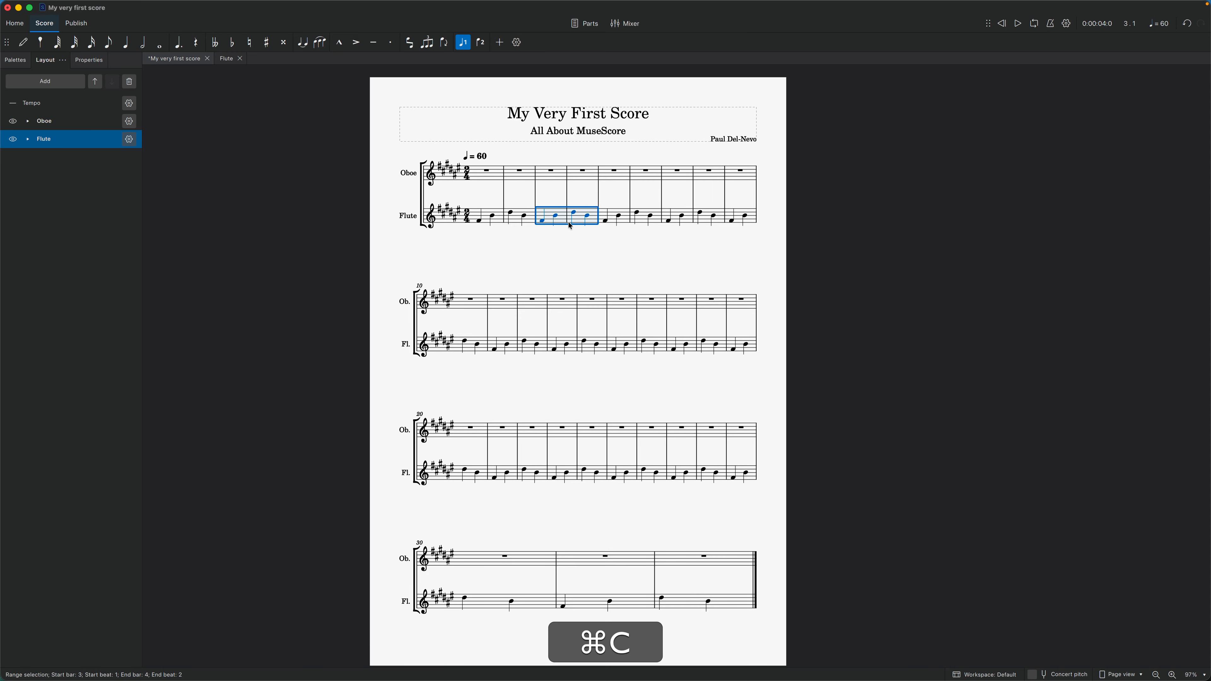
pyautogui.click(547, 178)
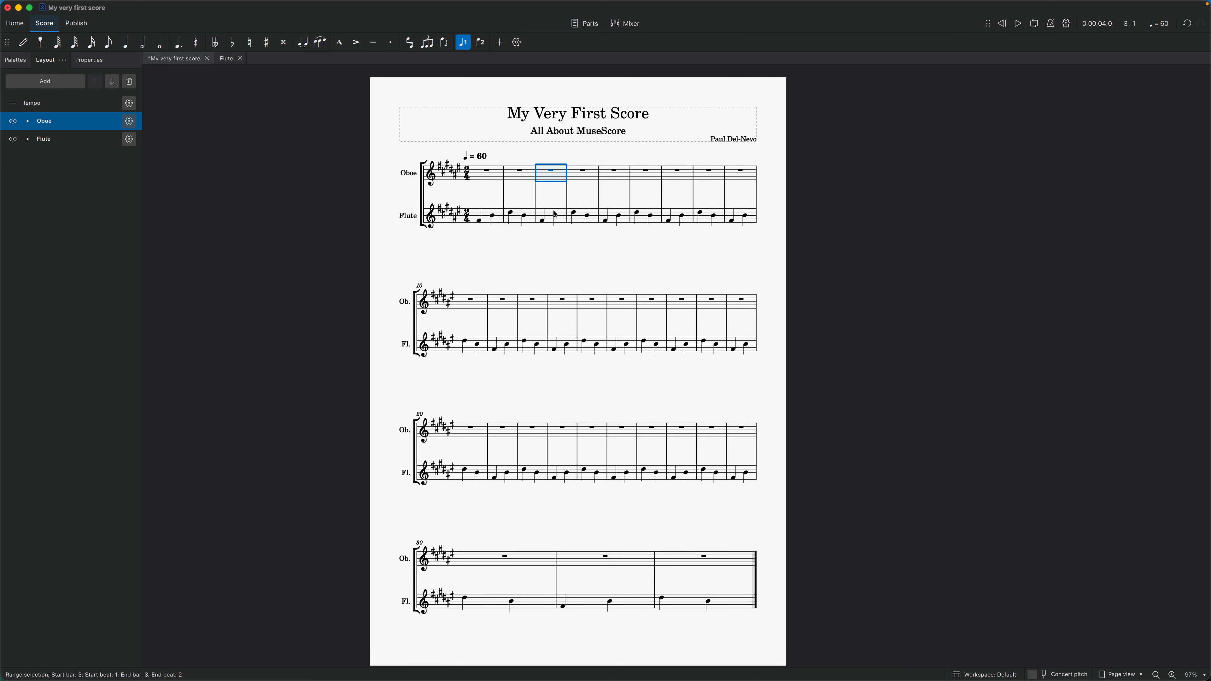
pyautogui.press('ctrl')
pyautogui.press('shift')
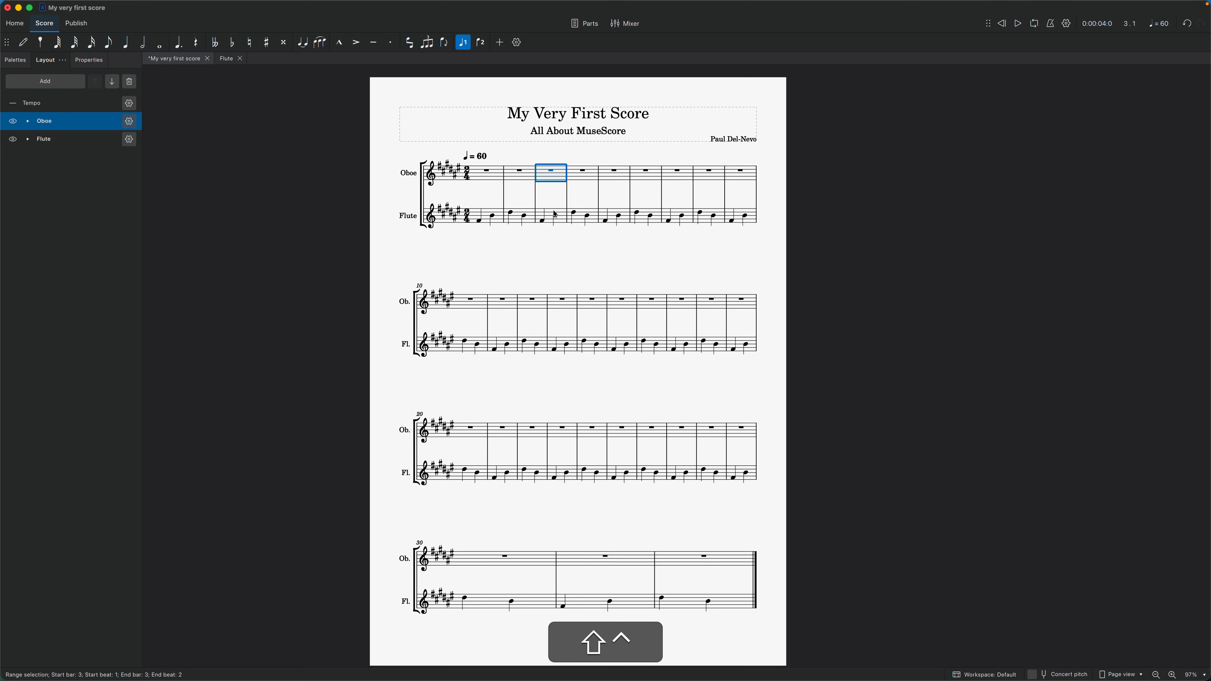
pyautogui.hotkey('ctrl', 'shift', 'q')
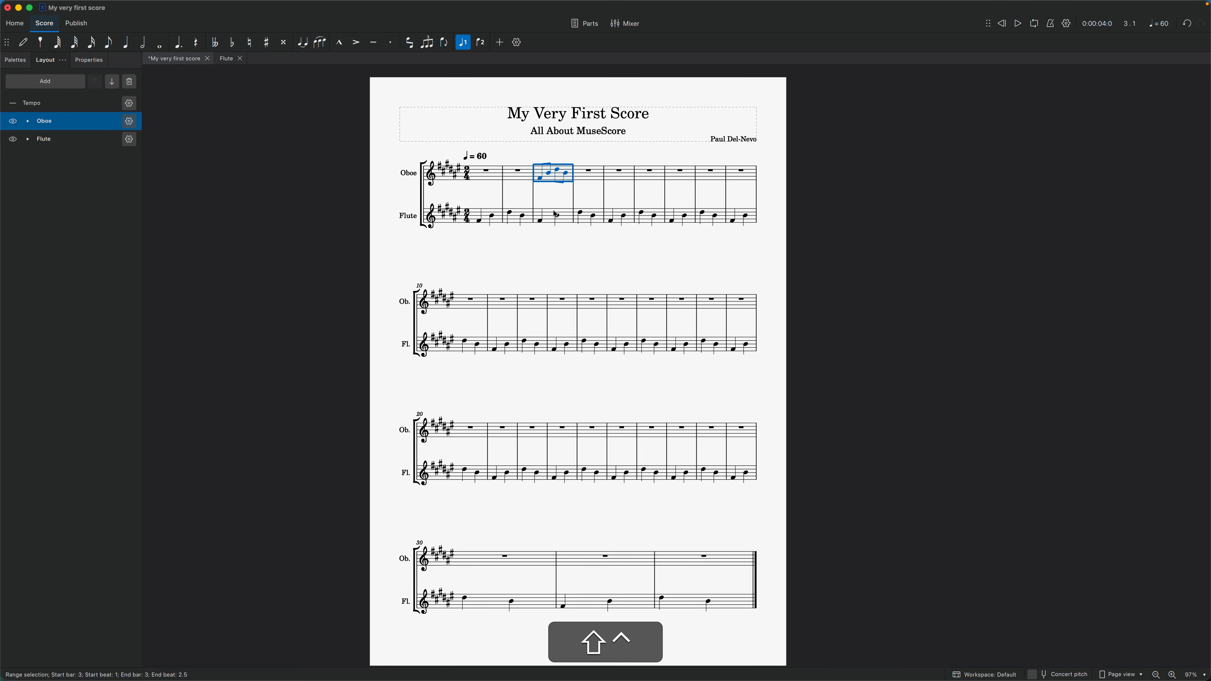
pyautogui.scroll(-1, 576, 270)
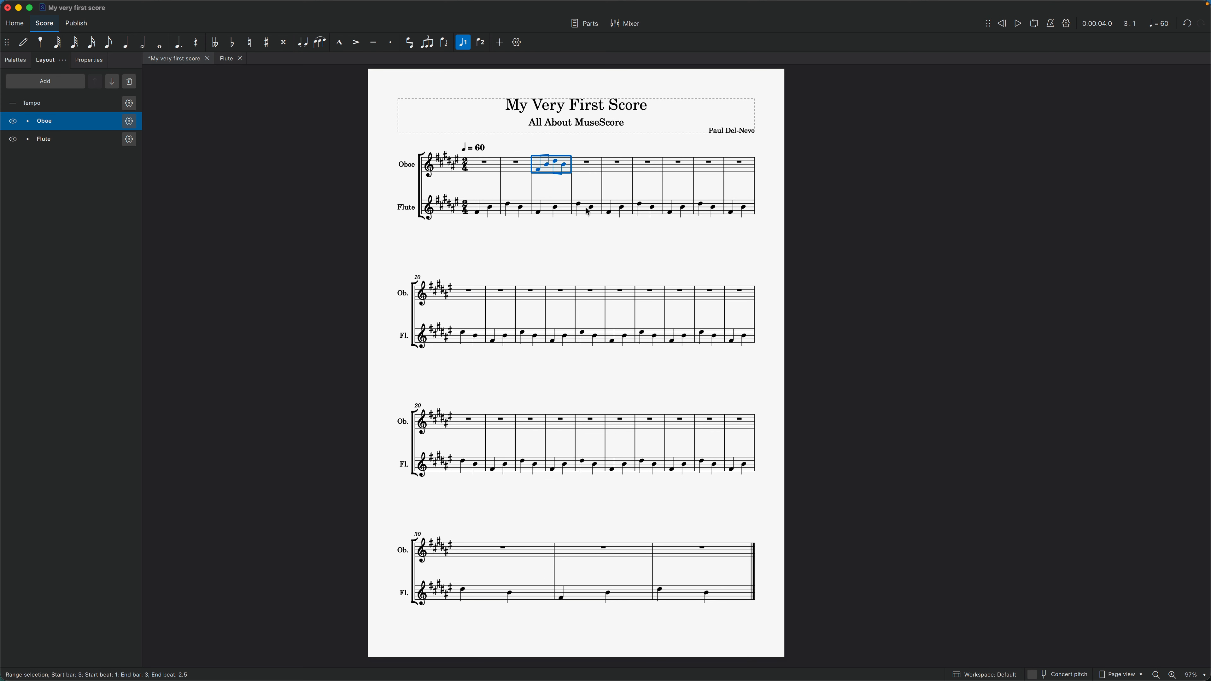
pyautogui.scroll(-1, 549, 182)
pyautogui.press('Escape')
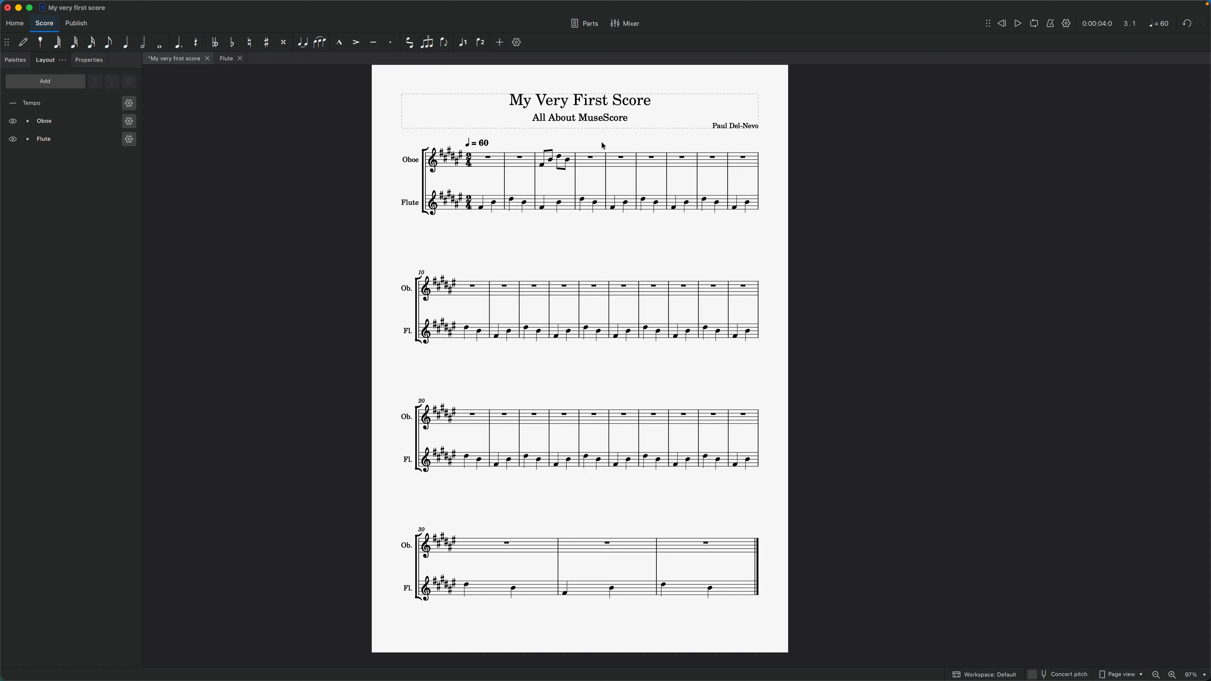
# Step: Paste the same copied bars at double duration into the oboe staff from bar 4
pyautogui.click(591, 166)
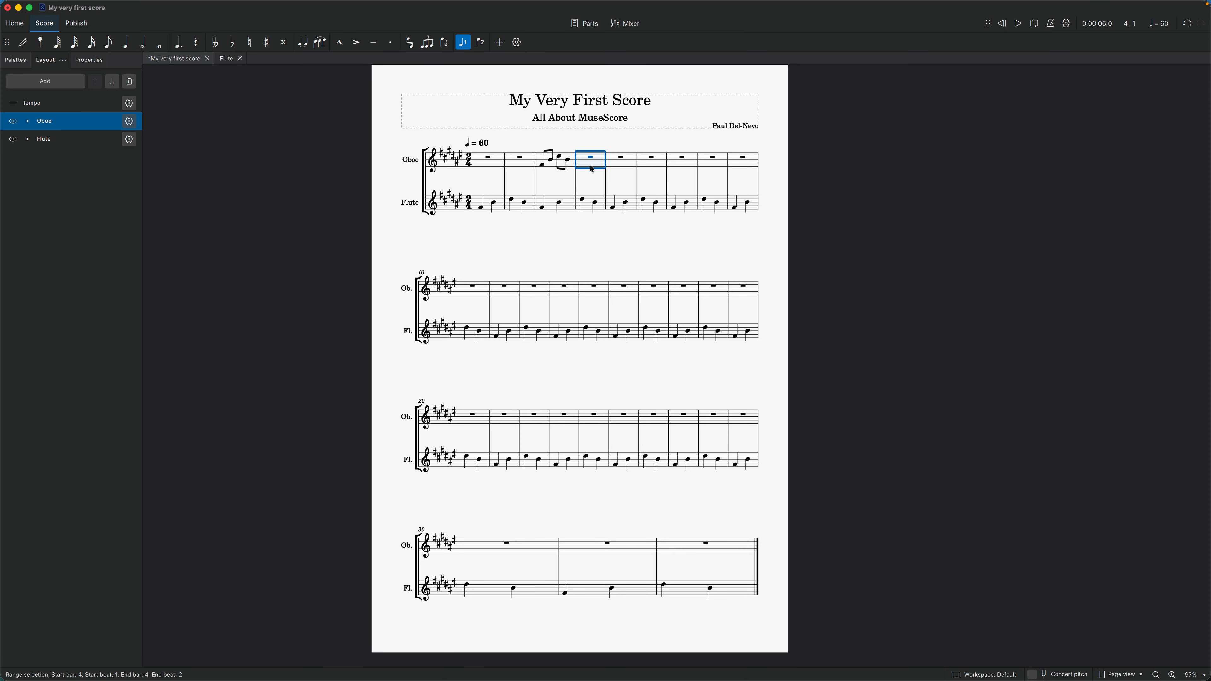
pyautogui.press('ctrl')
pyautogui.press('shift')
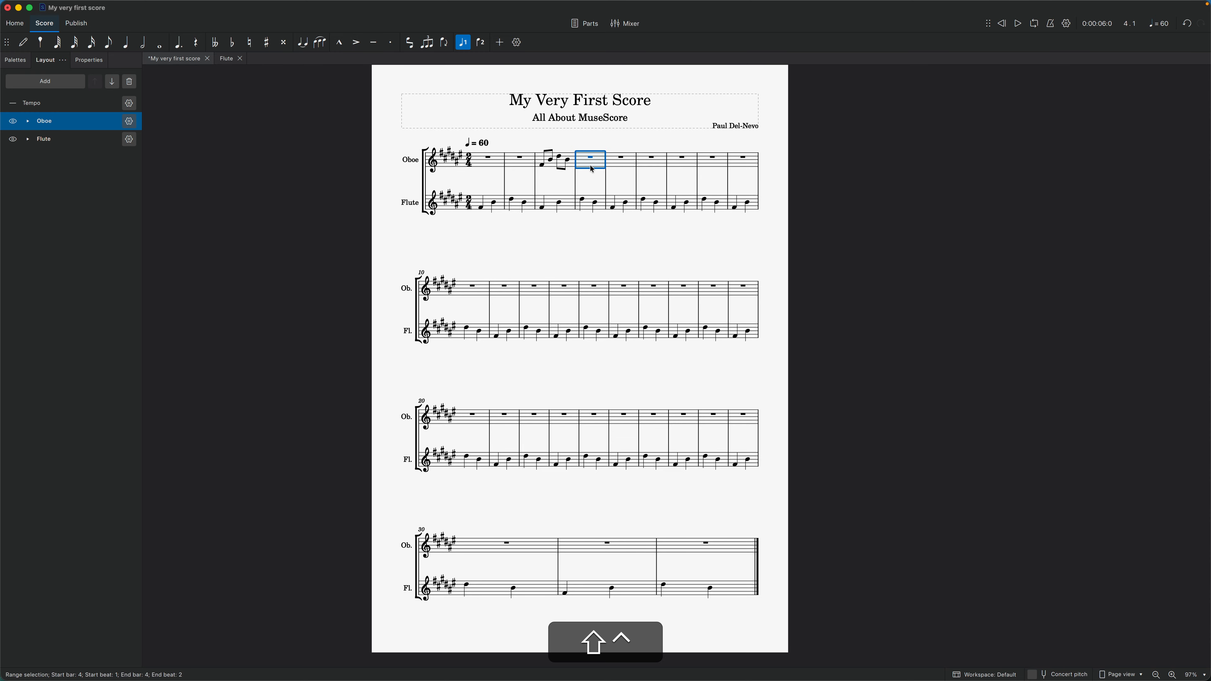
pyautogui.hotkey('ctrl', 'shift', 'w')
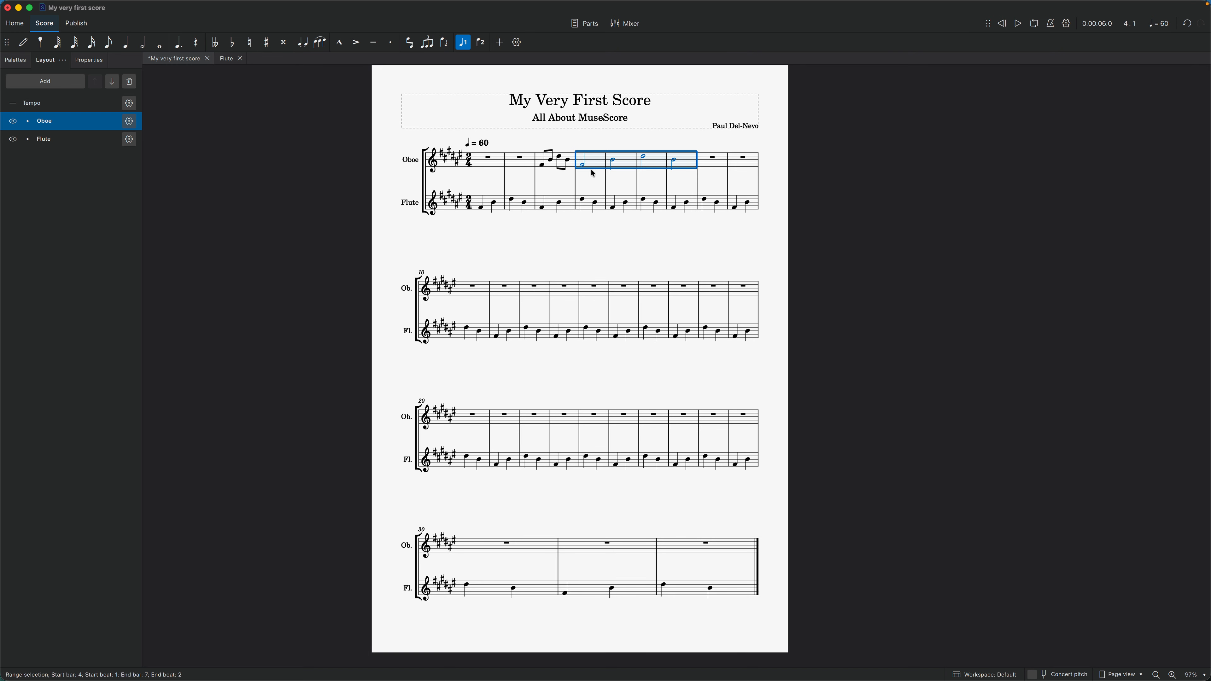
pyautogui.click(593, 172)
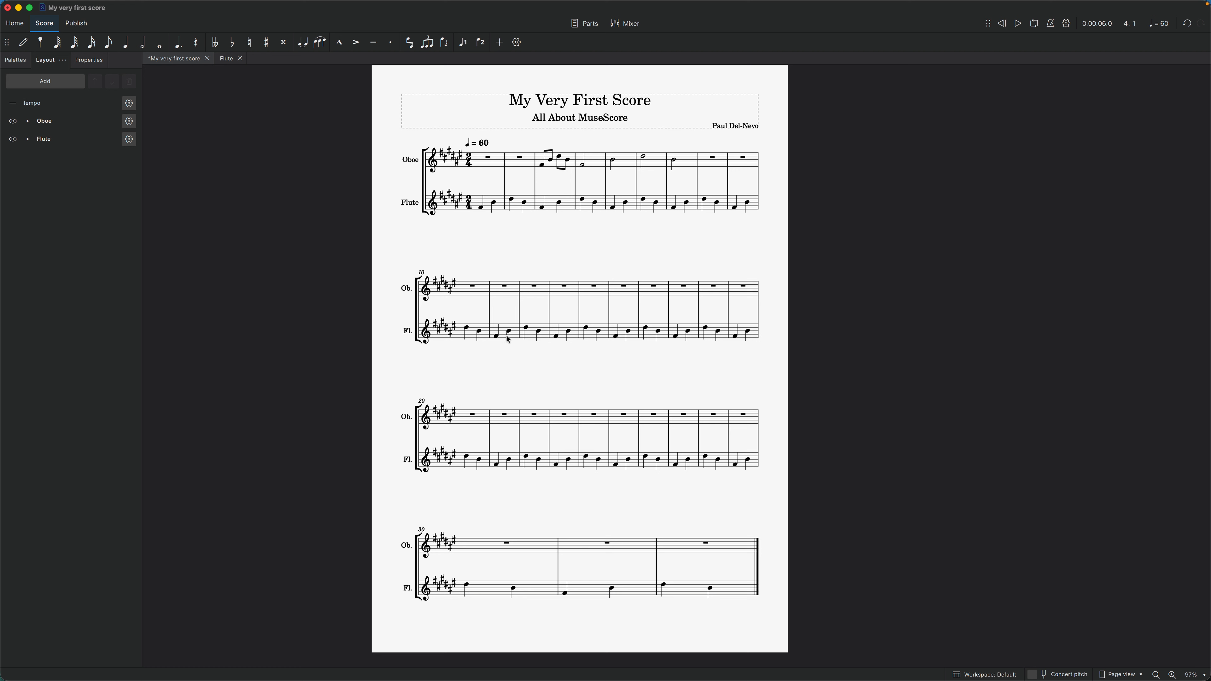
# Step: Copy the flute's bars 11 to 15 and paste them into the oboe staff from bar 27
pyautogui.click(504, 332)
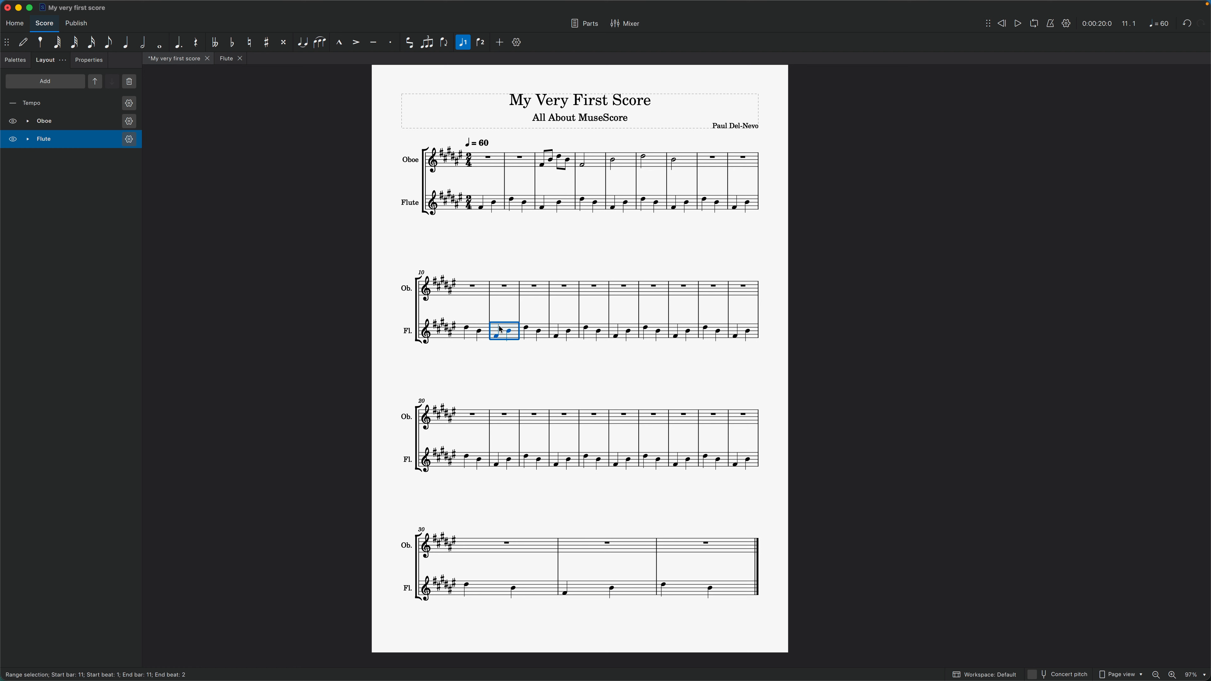
pyautogui.keyDown('shift'); pyautogui.click(625, 330); pyautogui.keyUp('shift')
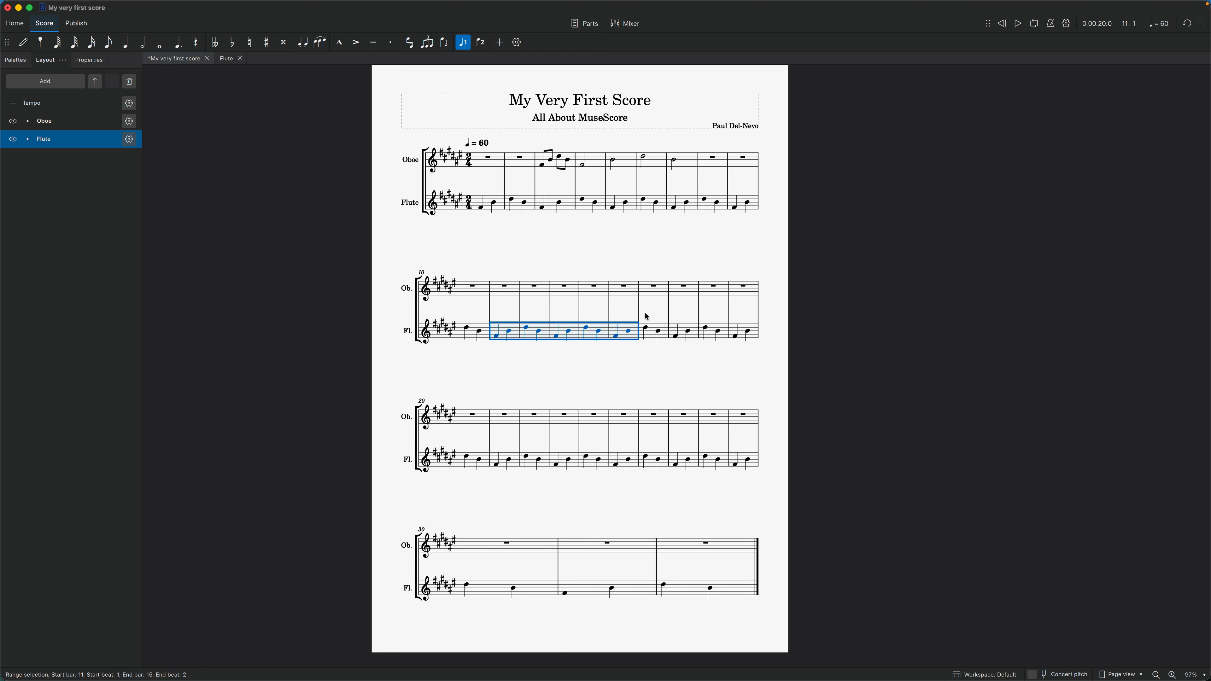
pyautogui.press('super+c')
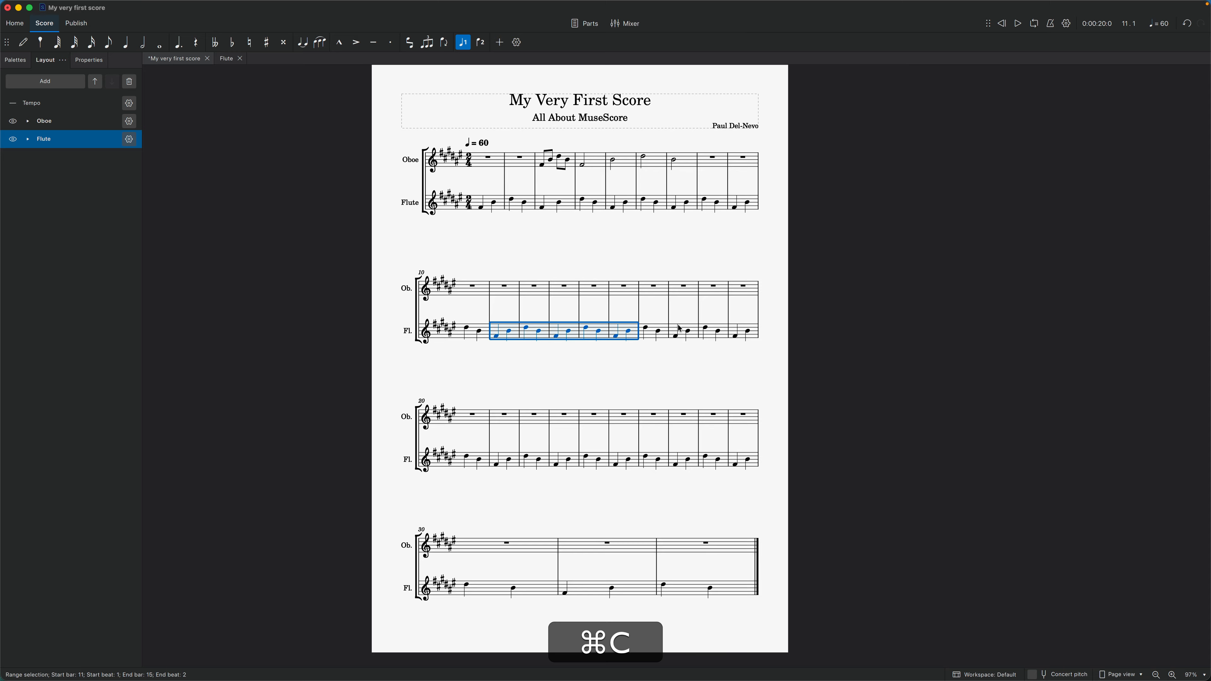
pyautogui.click(688, 420)
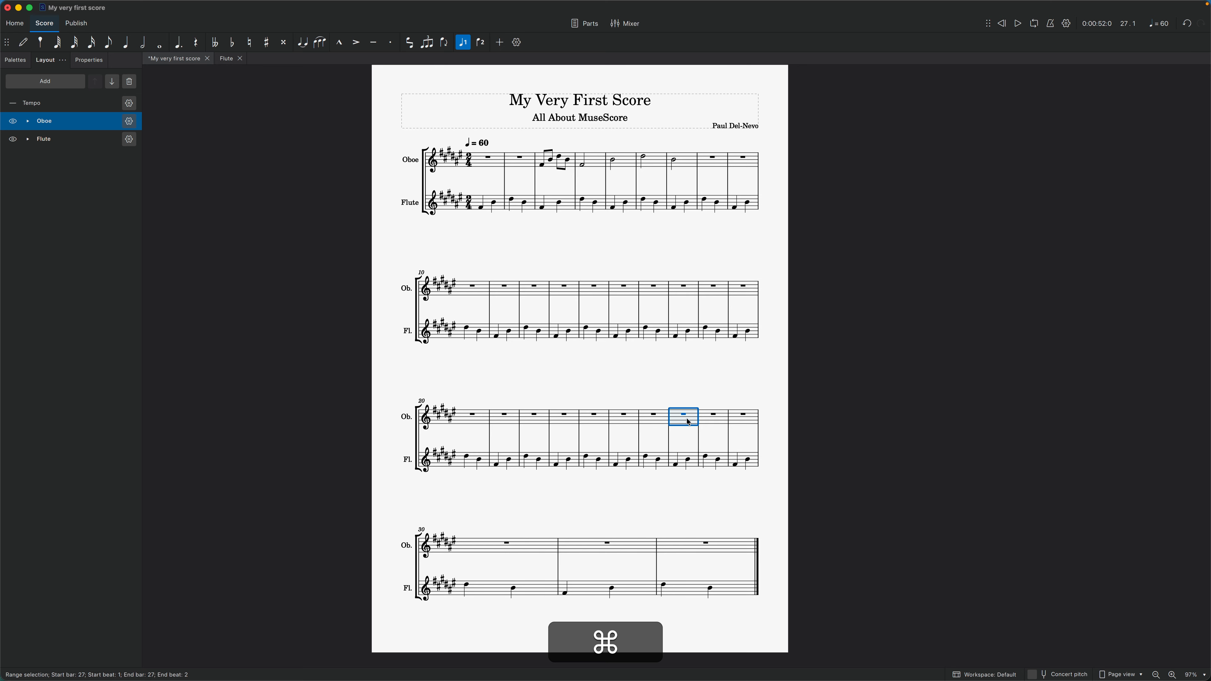
pyautogui.press('super+v')
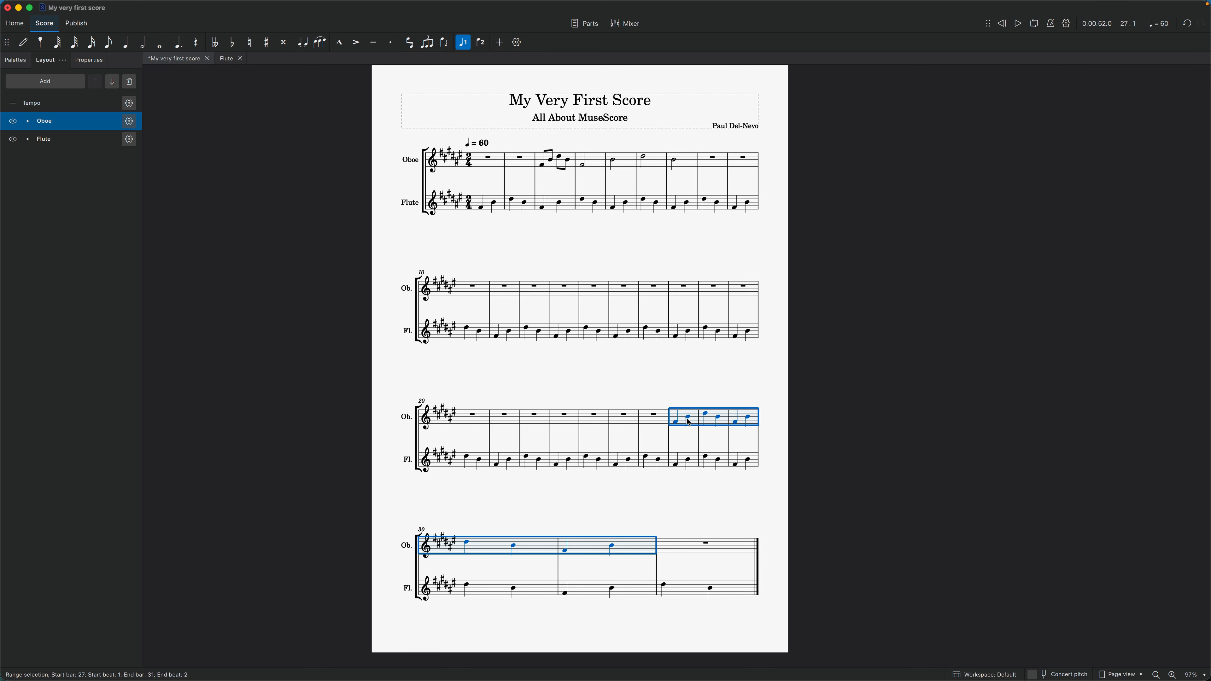
# Step: Paste the copied bars over the oboe from bar 27 at half duration, and replace them with a double-duration paste
pyautogui.hotkey('ctrl', 'shift', 'q')
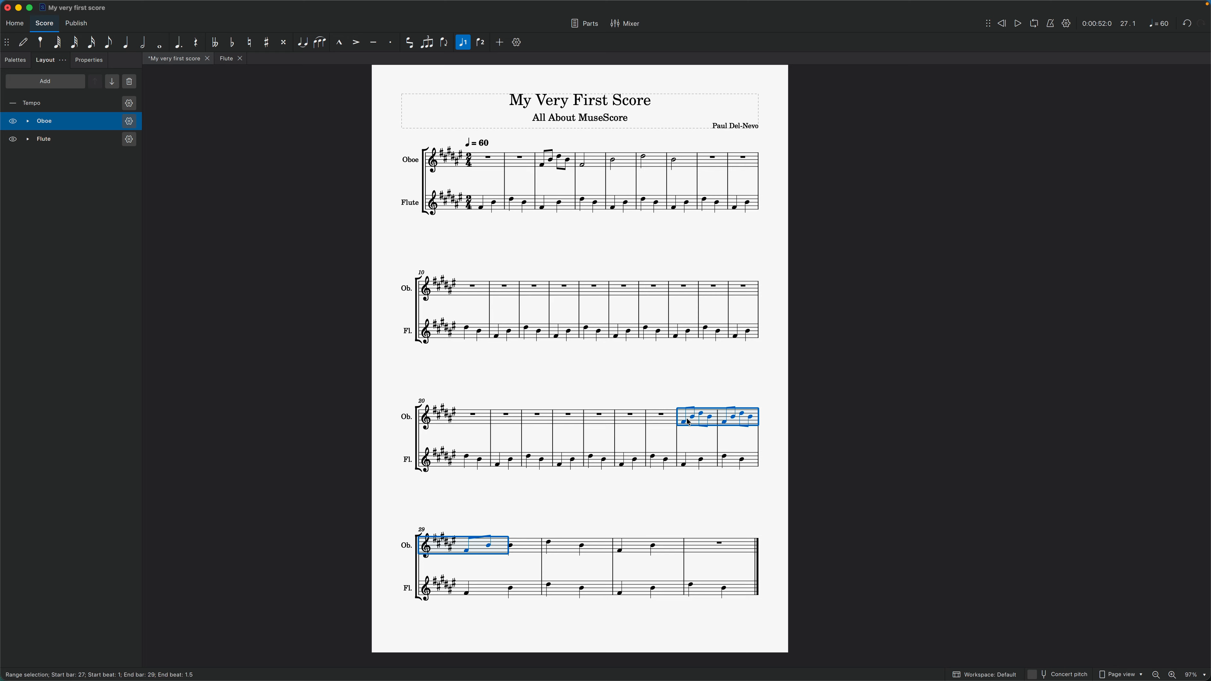
pyautogui.hotkey('ctrl', 'shift', 'w')
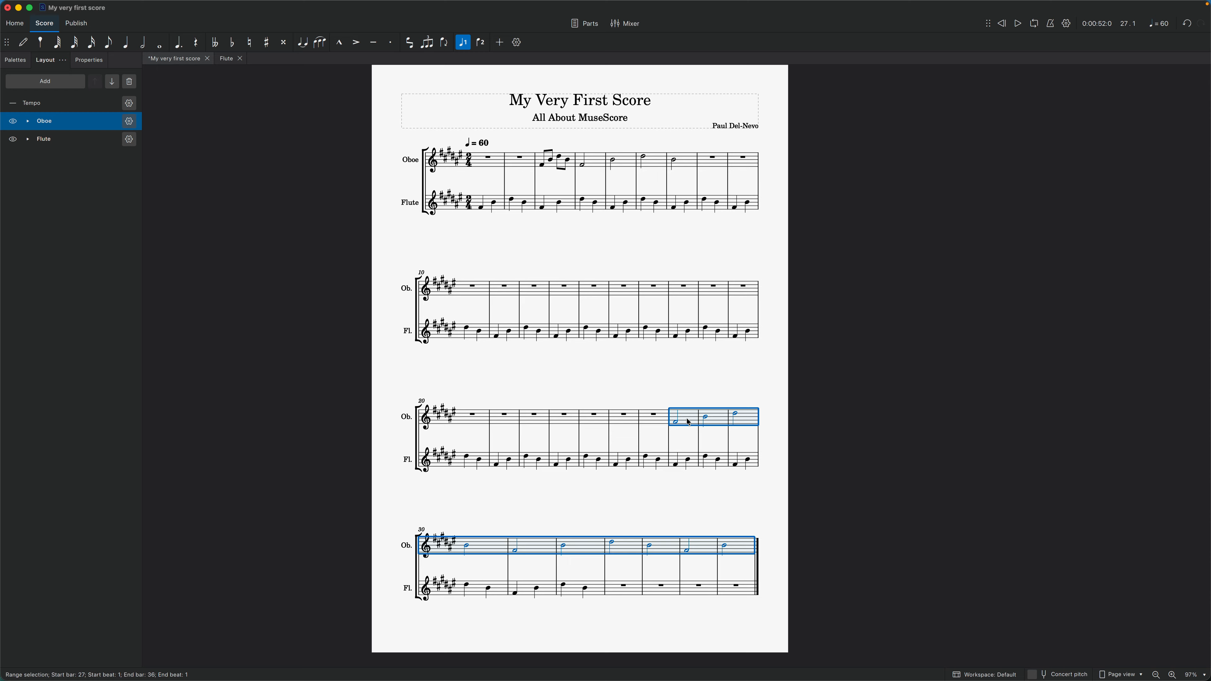
pyautogui.press('Escape')
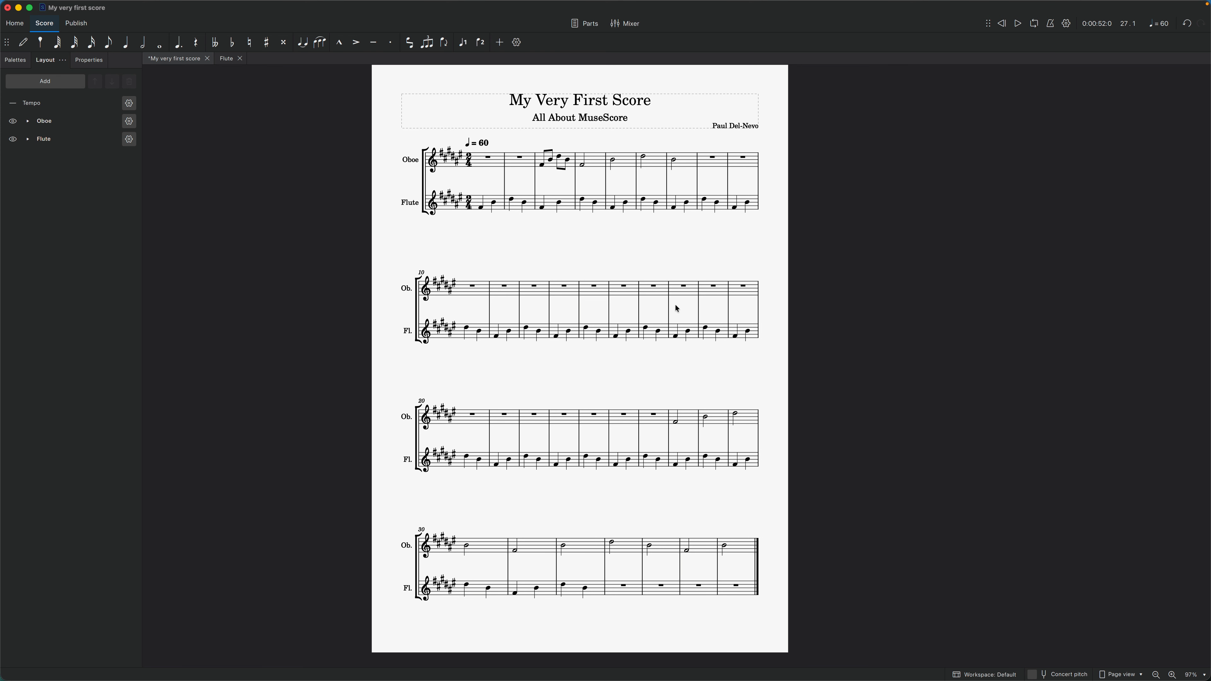
# Step: Add system breaks at the barlines after bars 14, 19 and 24
pyautogui.press('super+z')
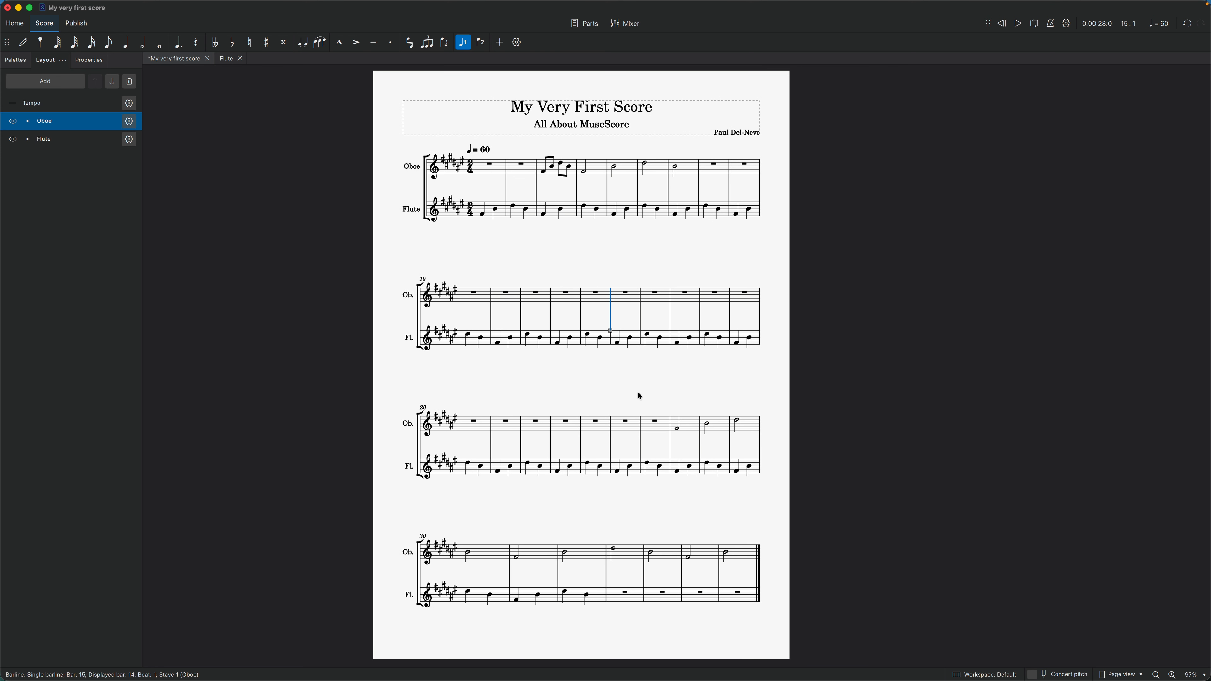
pyautogui.press('Return')
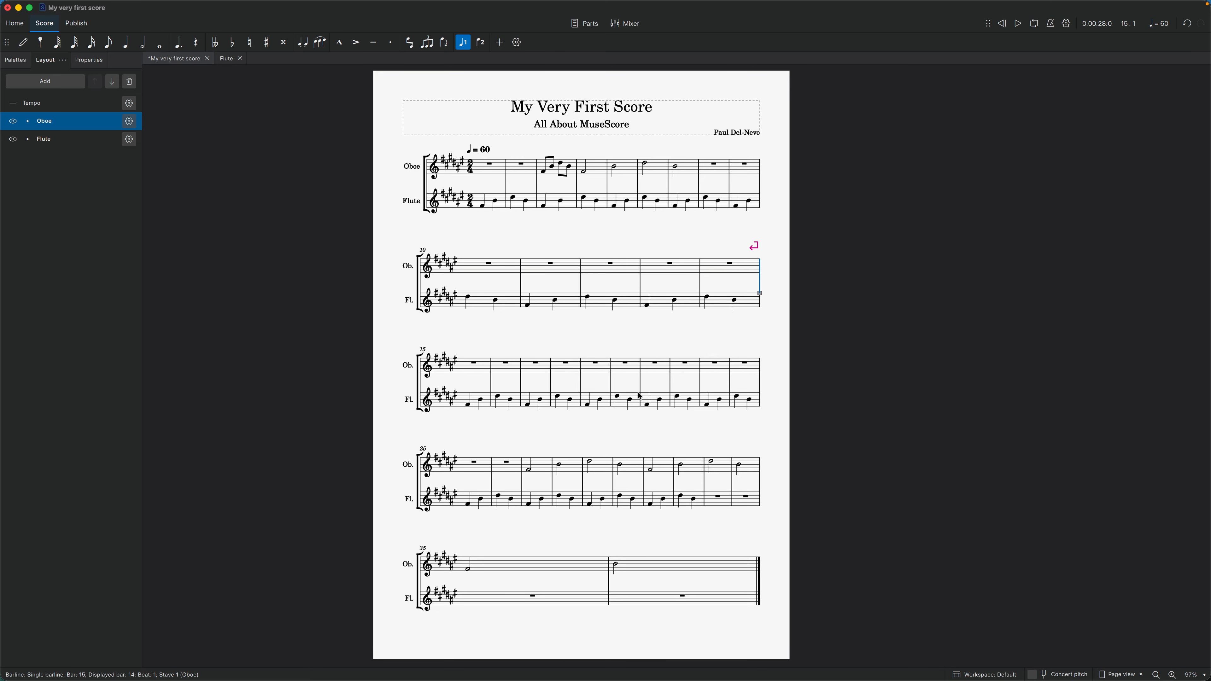
pyautogui.click(611, 384)
pyautogui.press('Return')
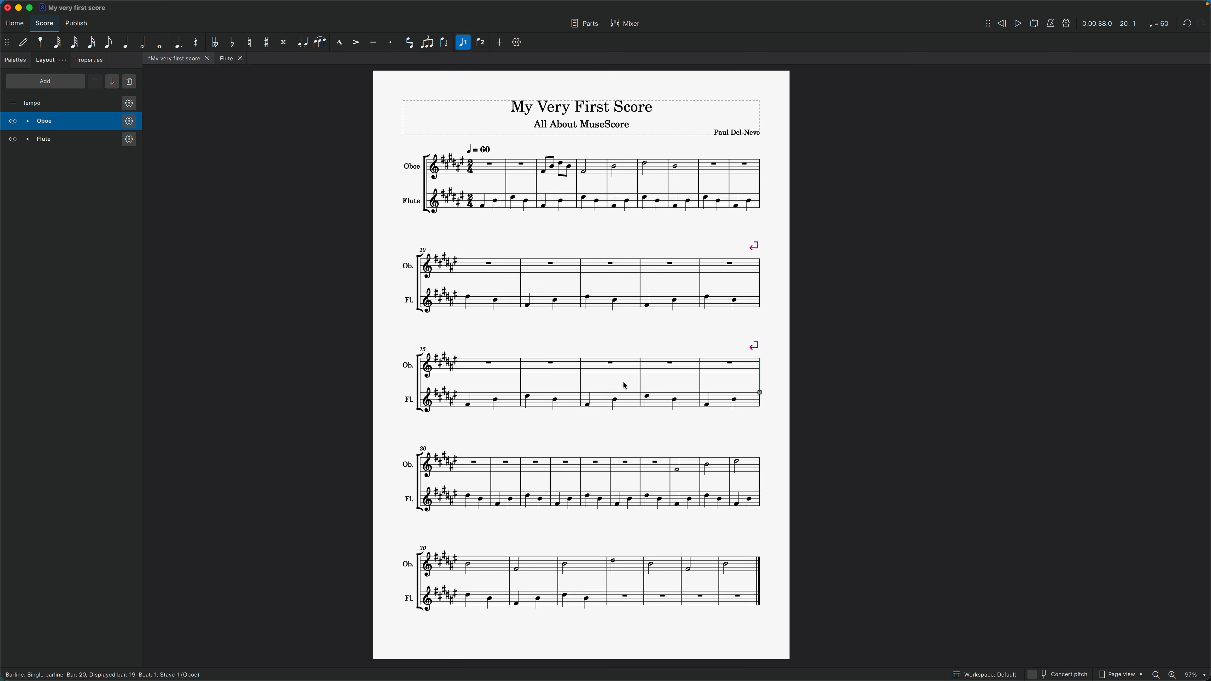
pyautogui.click(611, 479)
pyautogui.press('Return')
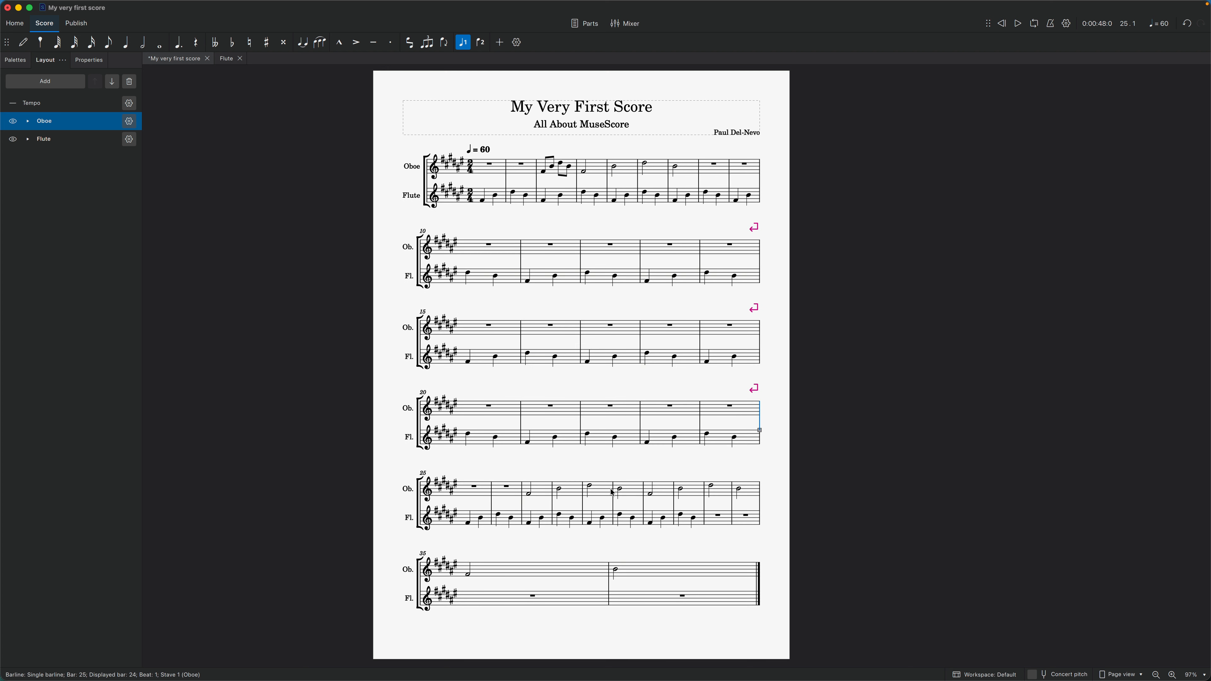
# Step: Try a system break after bar 29 and undo it
pyautogui.click(614, 501)
pyautogui.press('Return')
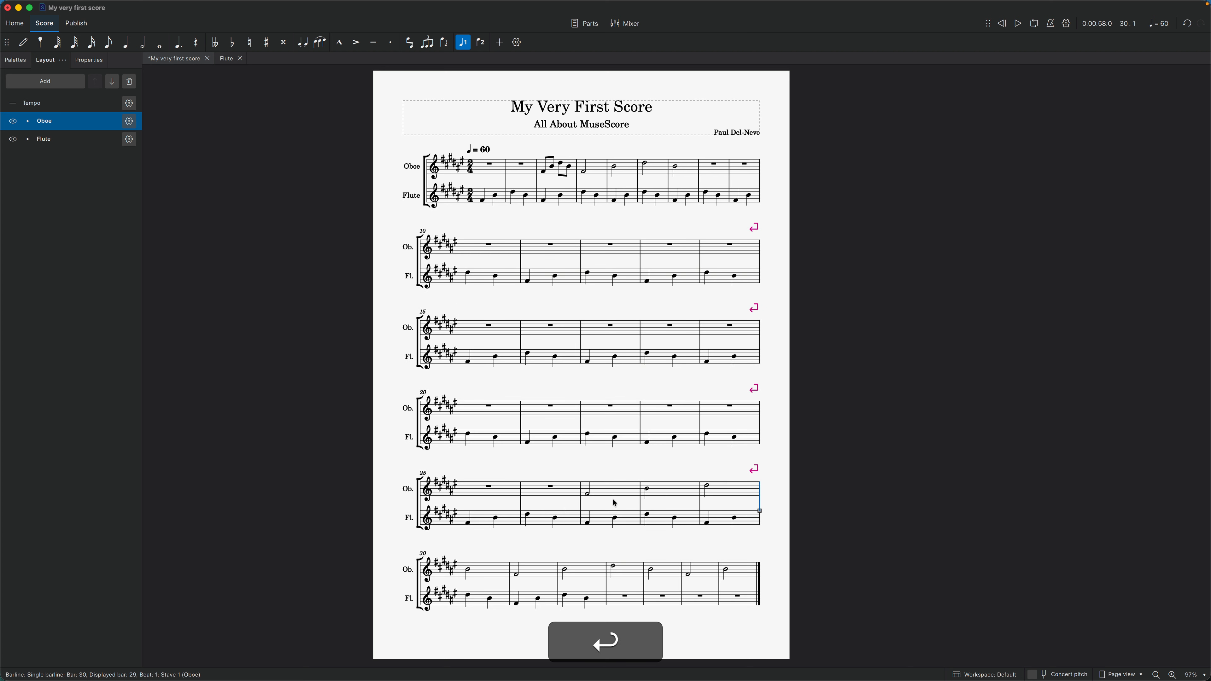
pyautogui.press('super+z')
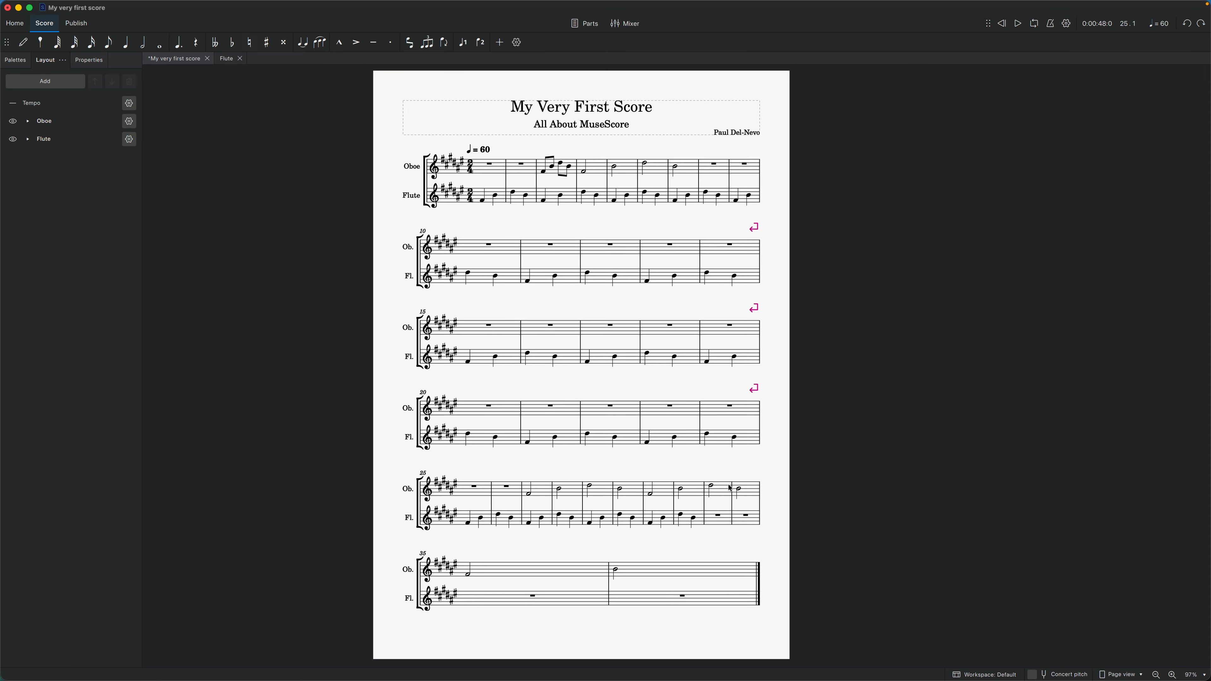
# Step: Add a page break at the barline after bar 34 and a system break after bar 29
pyautogui.click(760, 503)
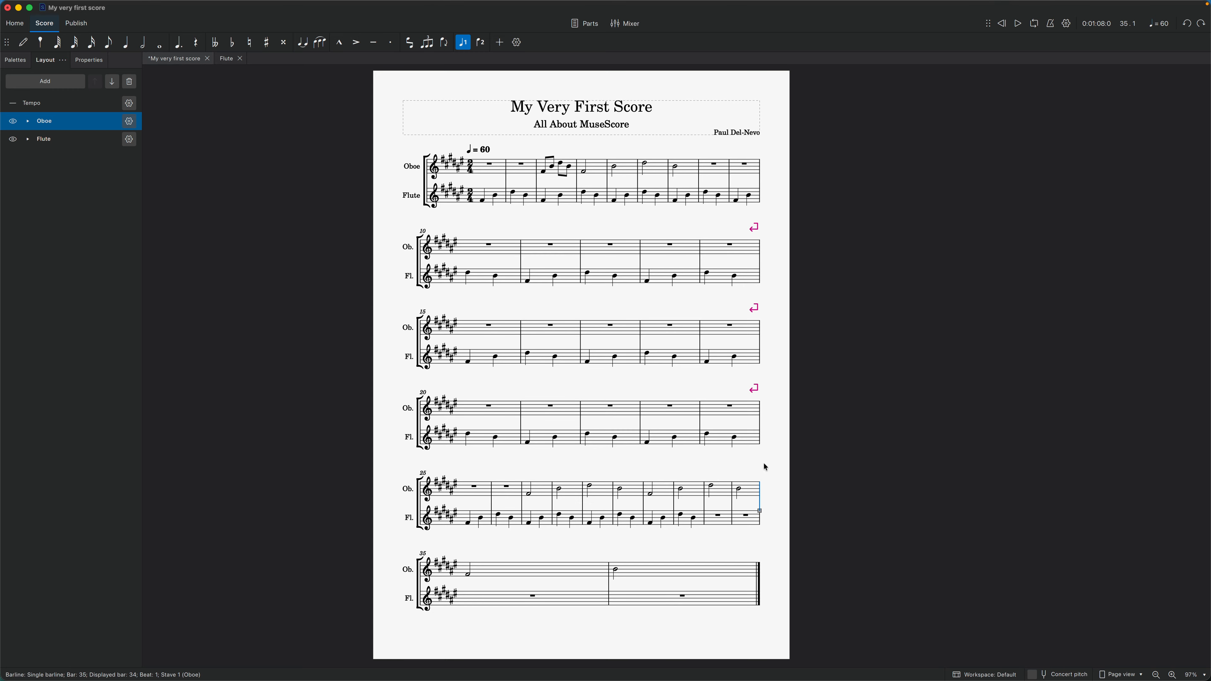
pyautogui.press('super+Return')
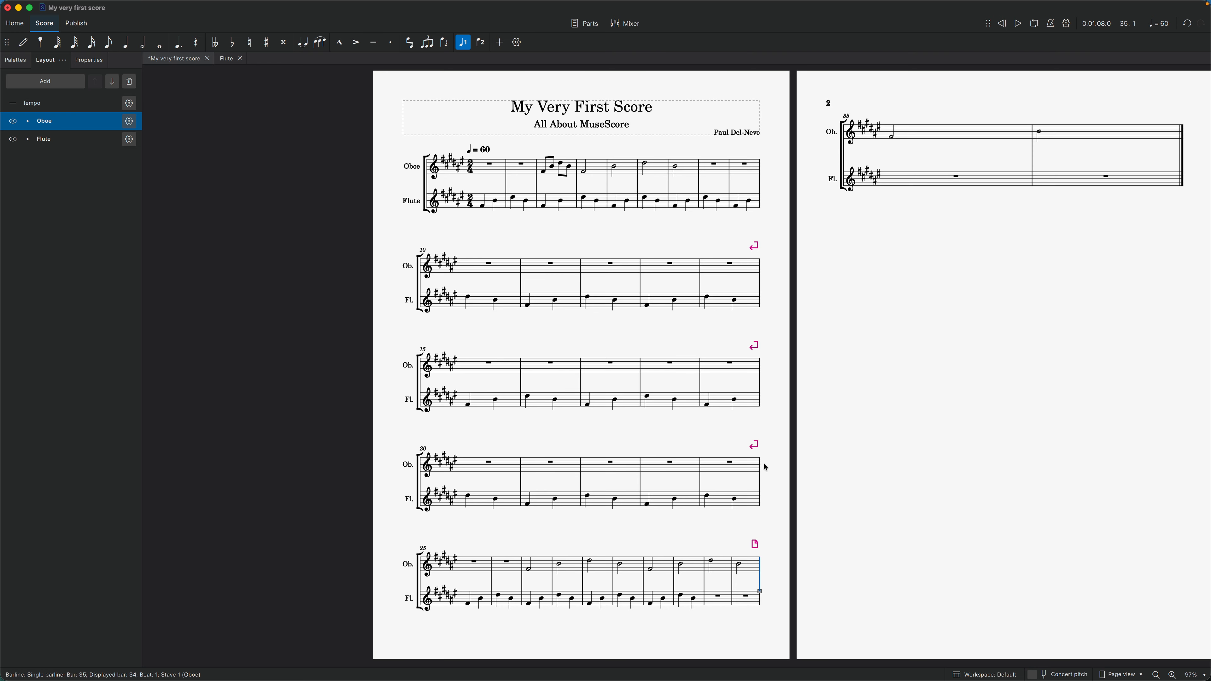
pyautogui.click(614, 578)
pyautogui.press('Return')
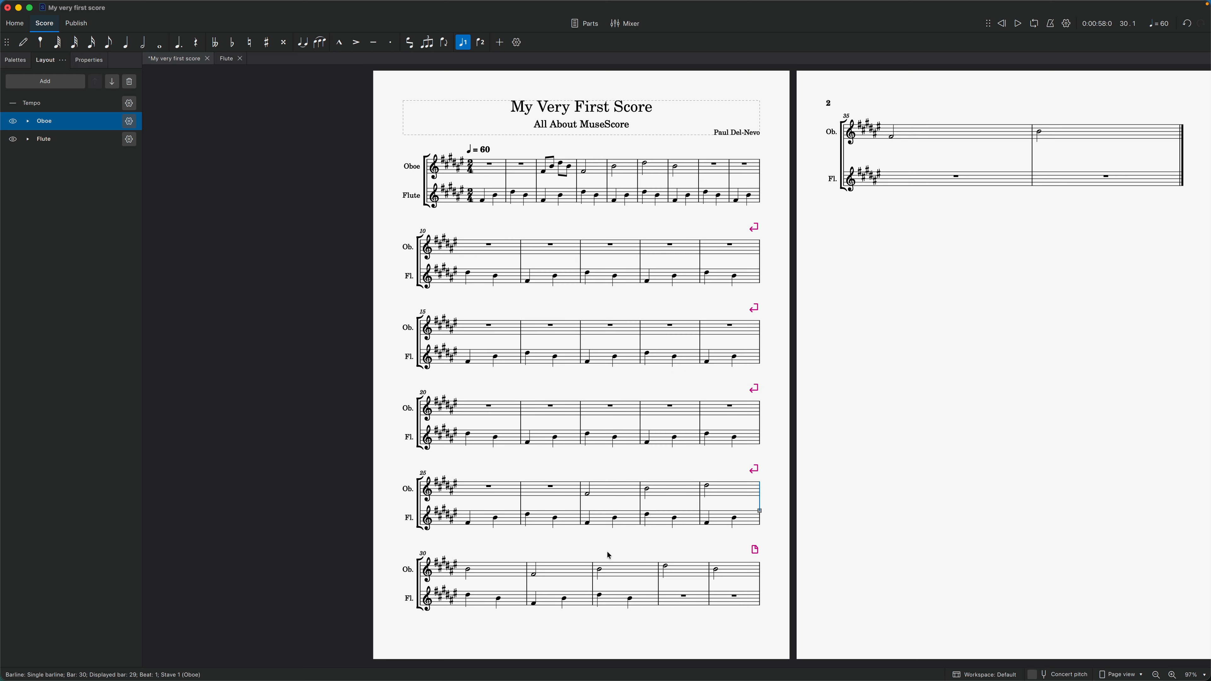
# Step: Add a page break at the barline after bar 24 and delete the page break after bar 34
pyautogui.click(760, 428)
pyautogui.press('super+Return')
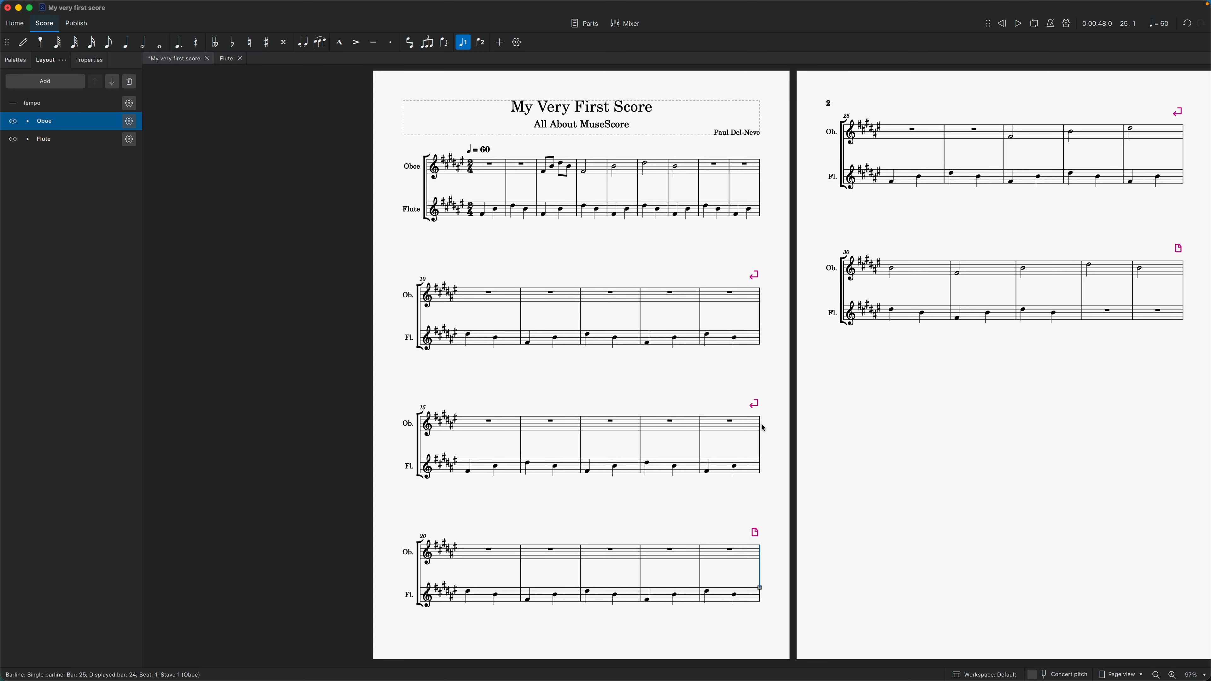
pyautogui.hscroll(10, 963, 440)
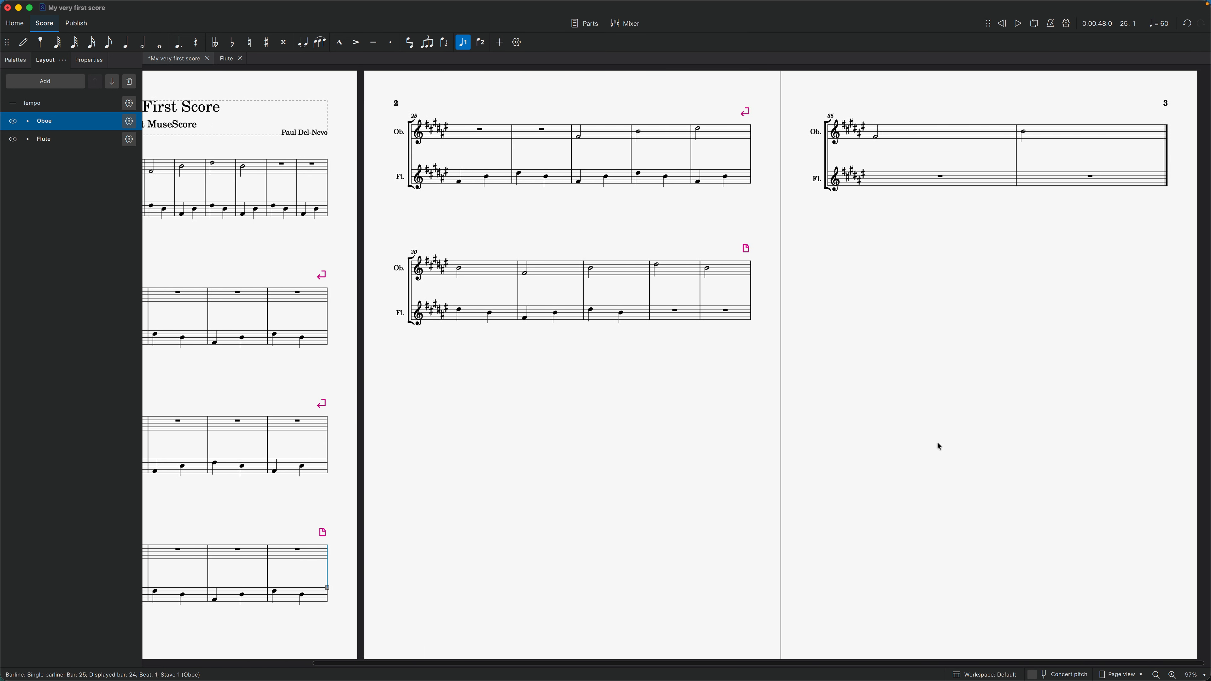
pyautogui.click(696, 252)
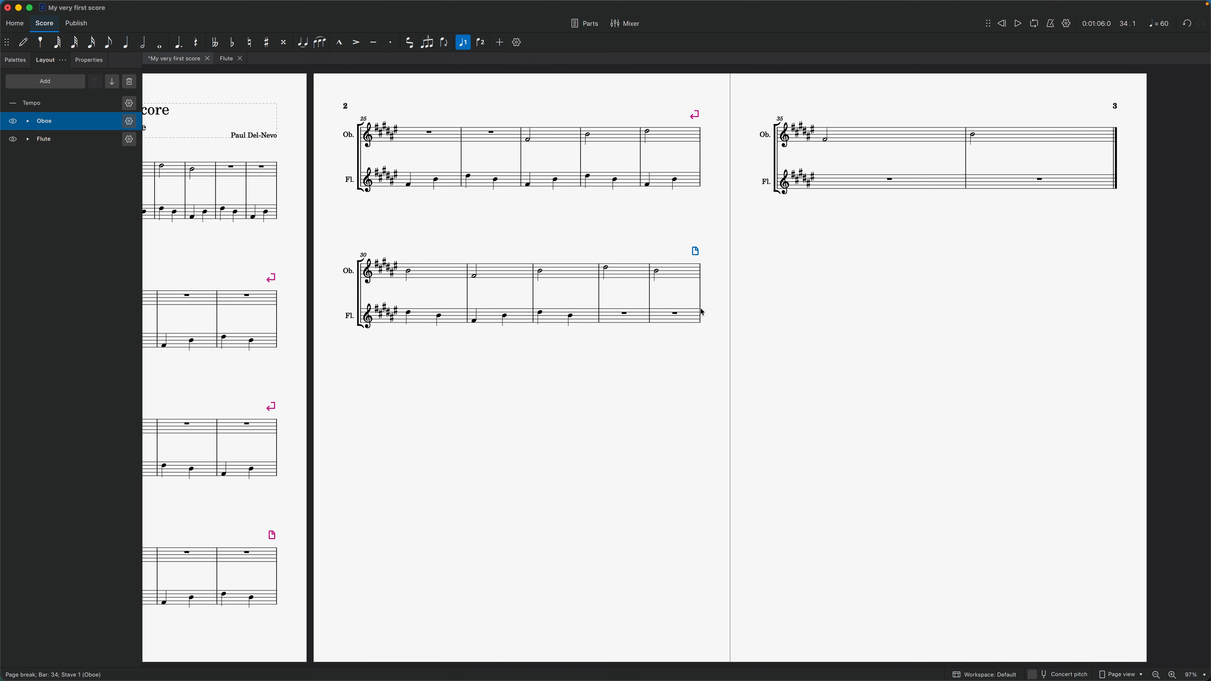
pyautogui.press('BackSpace')
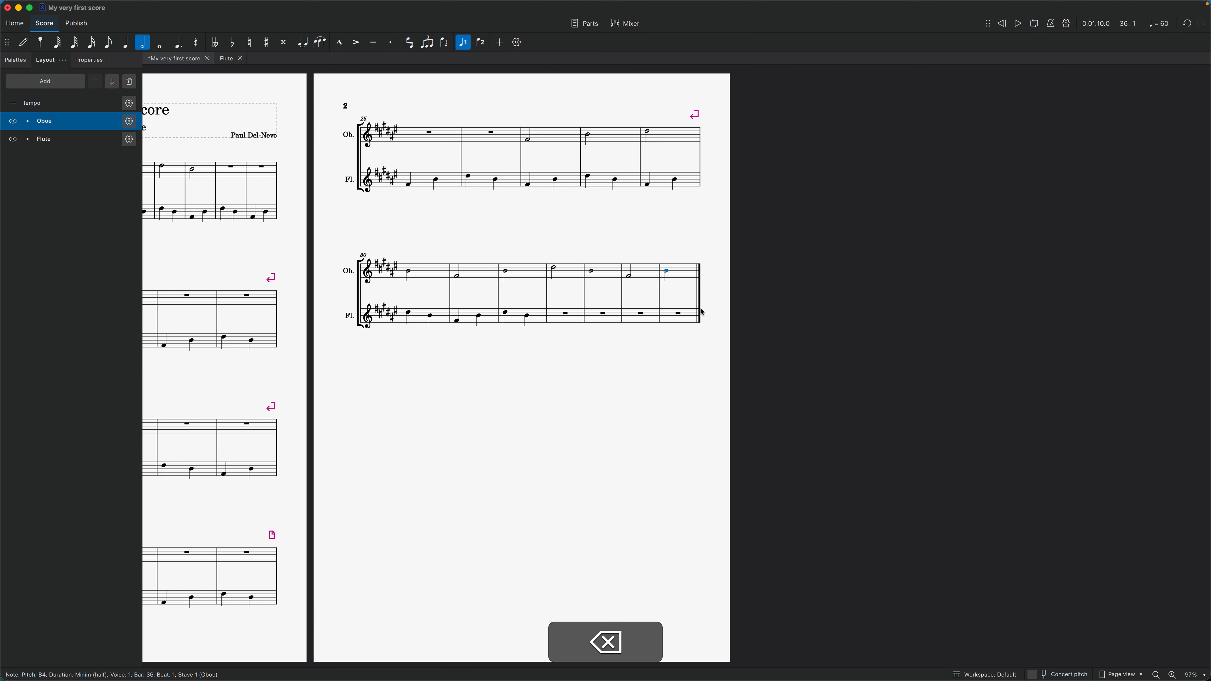
# Step: Add a system break at the barline after bar 32
pyautogui.click(548, 290)
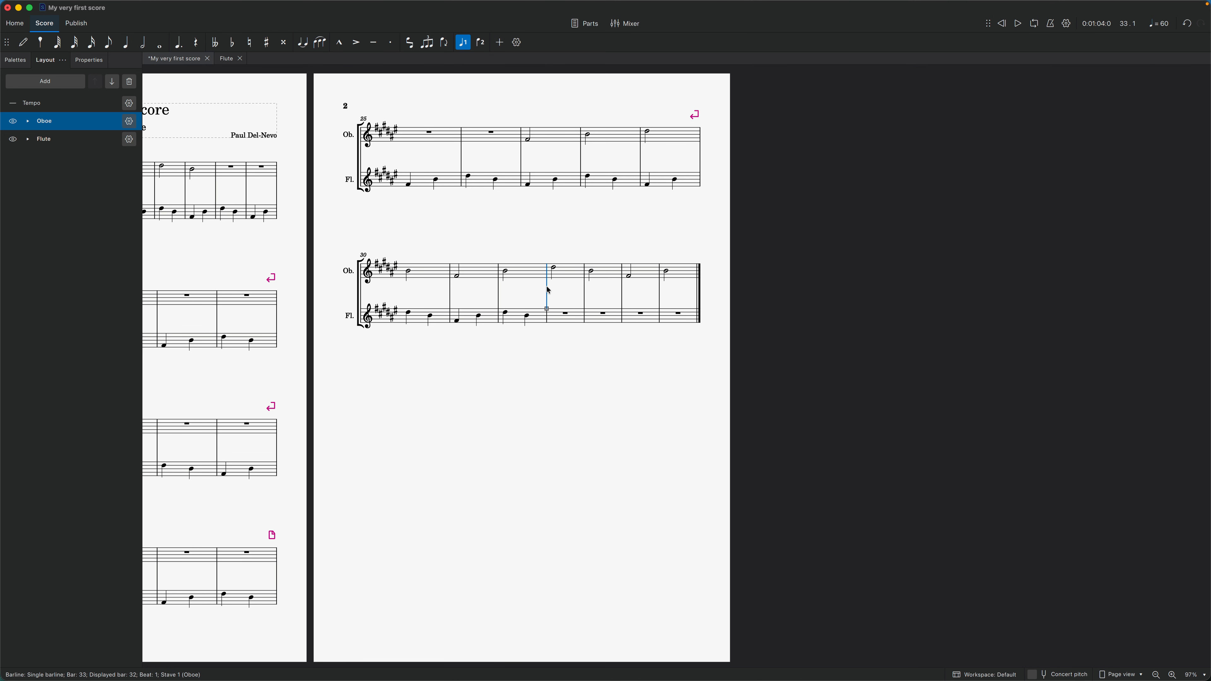
pyautogui.press('Return')
pyautogui.hscroll(-10, 564, 365)
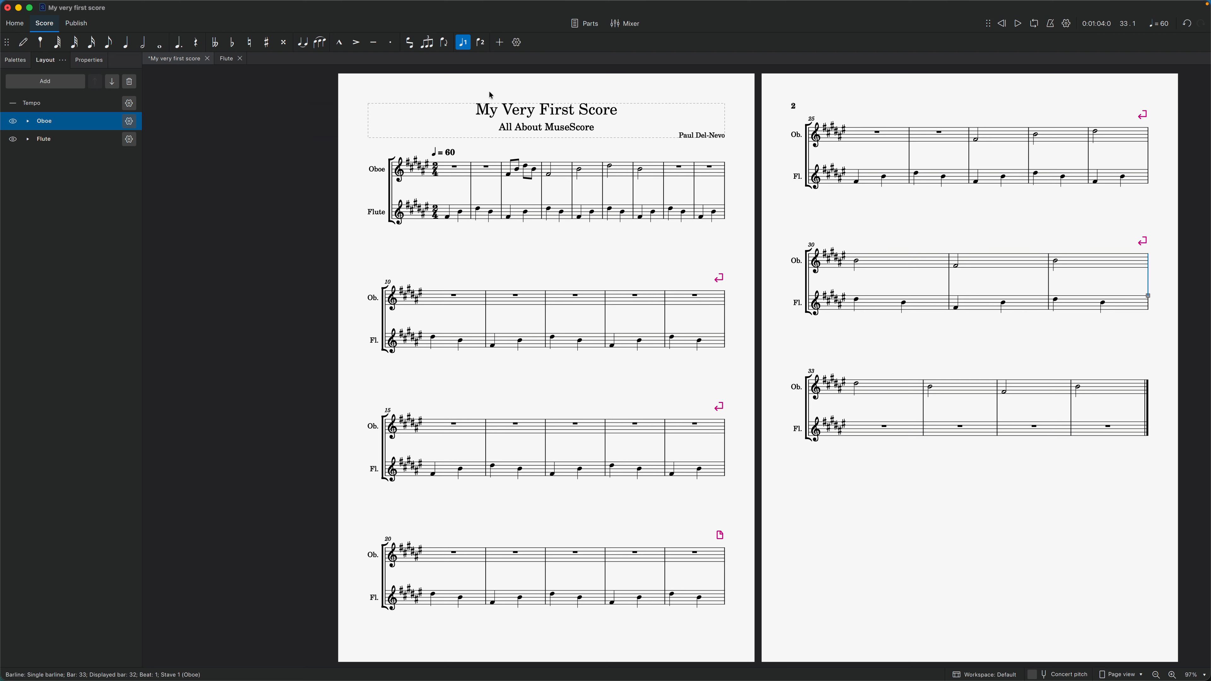
# Step: Compare the flute part's system and page layout with that of the full score
pyautogui.click(229, 58)
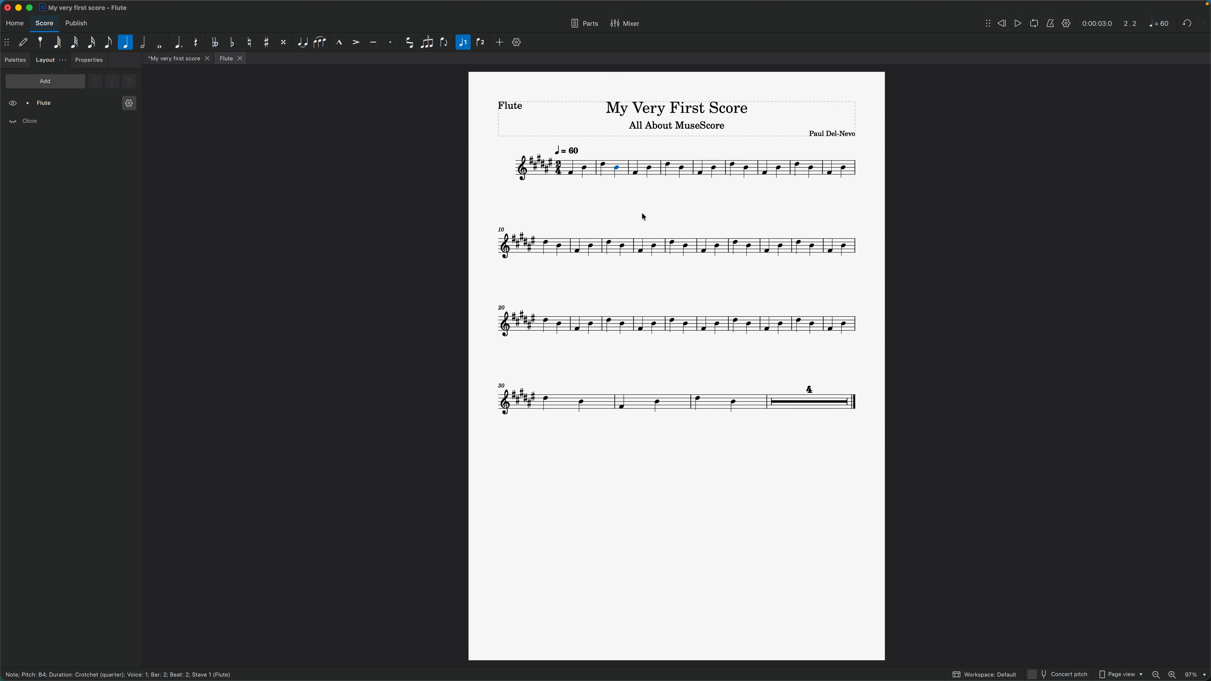
pyautogui.moveTo(641, 213); pyautogui.dragTo(564, 212)
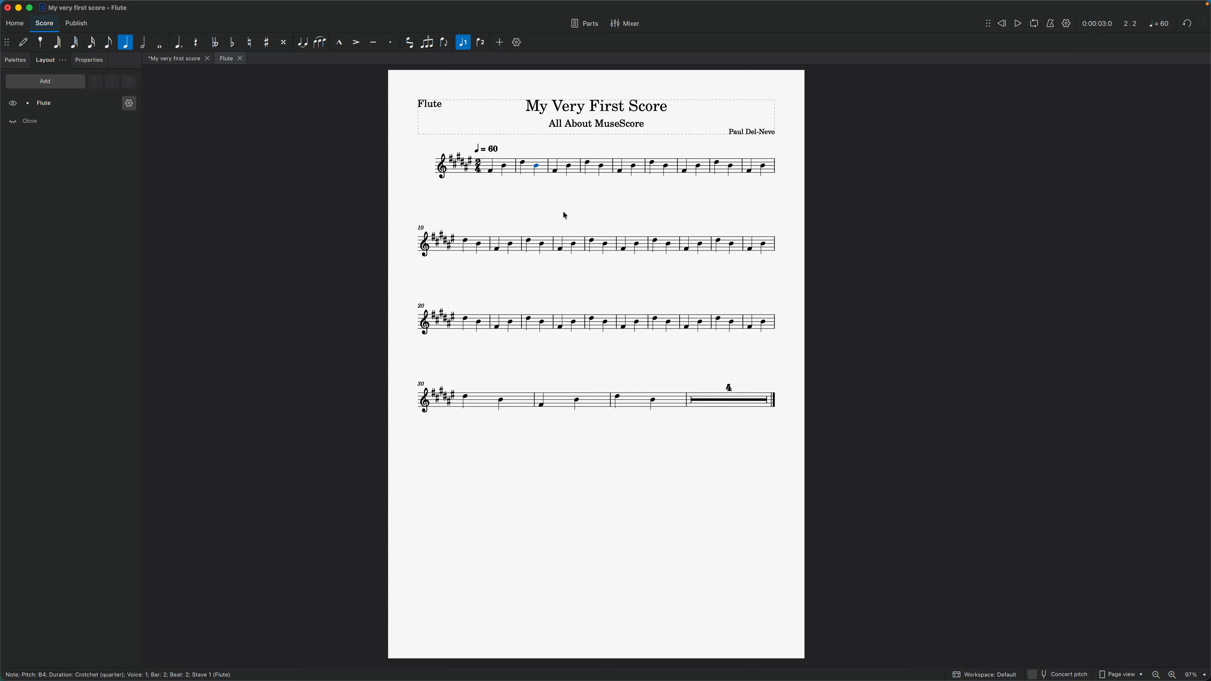
pyautogui.click(177, 61)
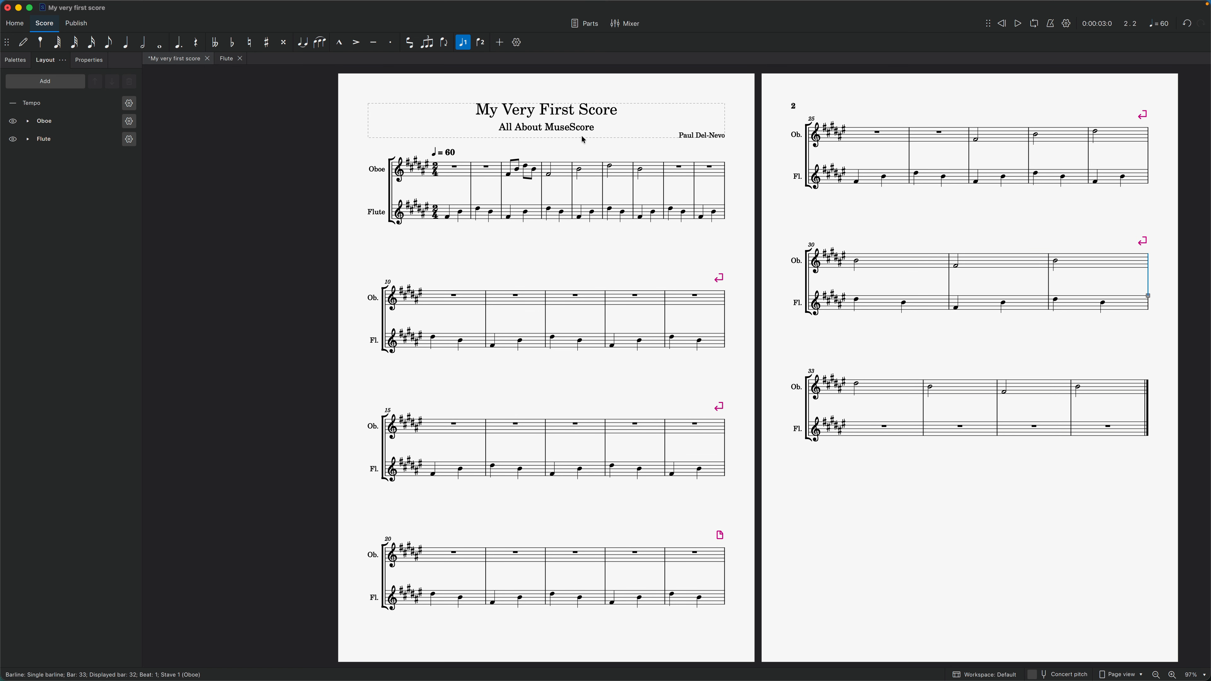
# Step: In the flute part, clear the notes from bars 12 to 14
pyautogui.click(228, 58)
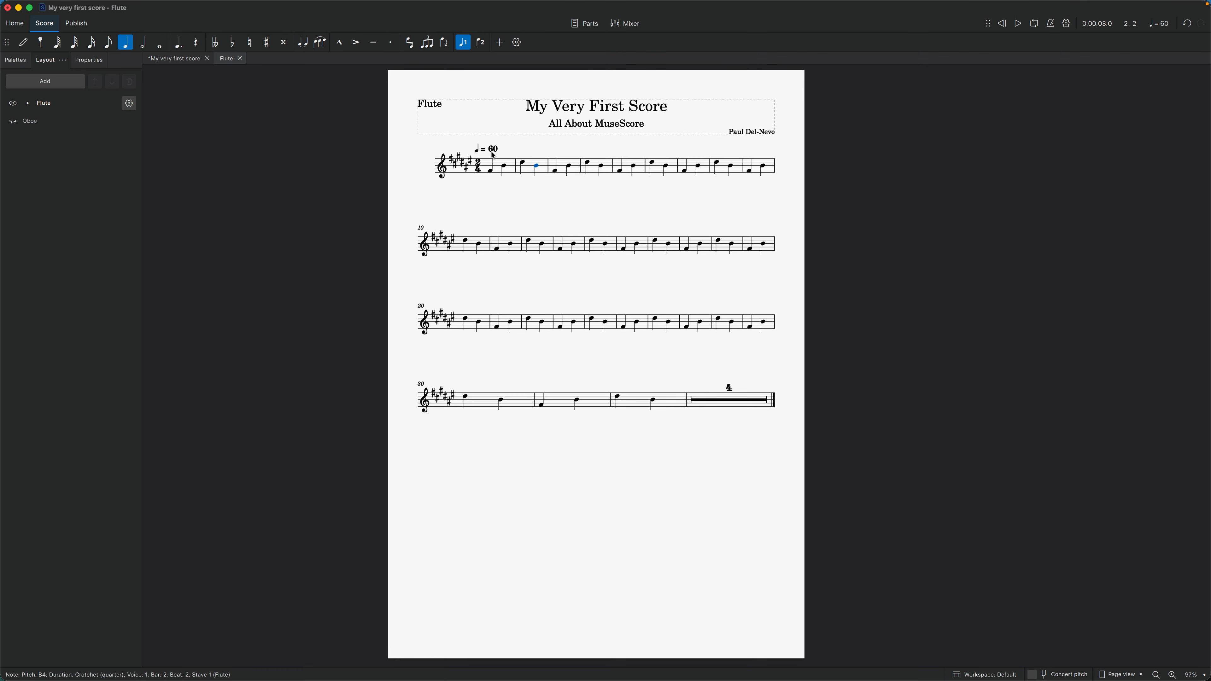
pyautogui.click(539, 251)
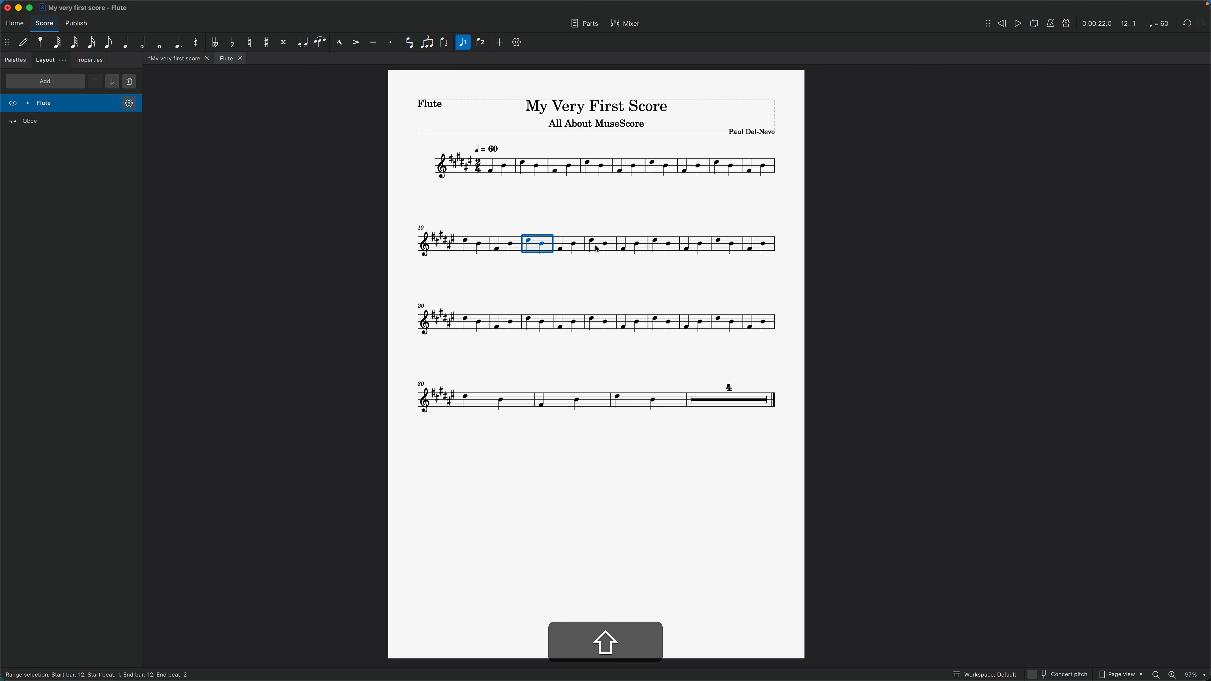
pyautogui.keyDown('shift'); pyautogui.click(597, 249); pyautogui.keyUp('shift')
pyautogui.hotkey('shift', 'BackSpace')
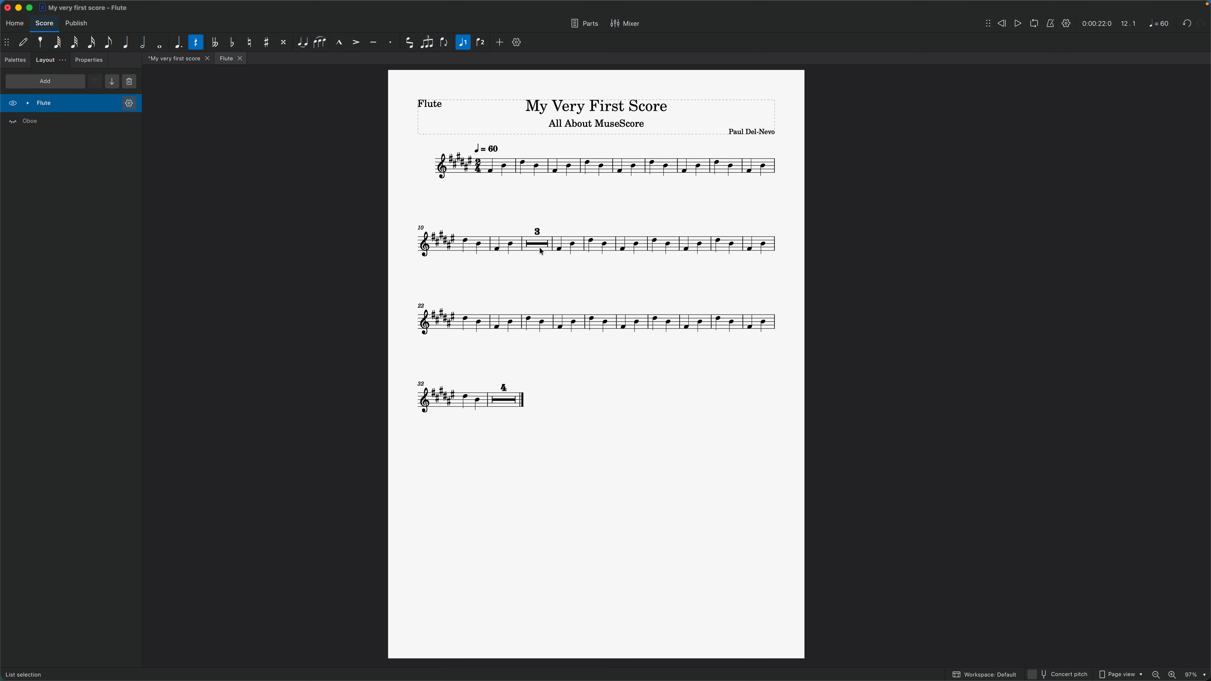
pyautogui.press('Escape')
# Step: Return to the full score and select the flute's bars 12 to 14 to check the linked change
pyautogui.click(174, 58)
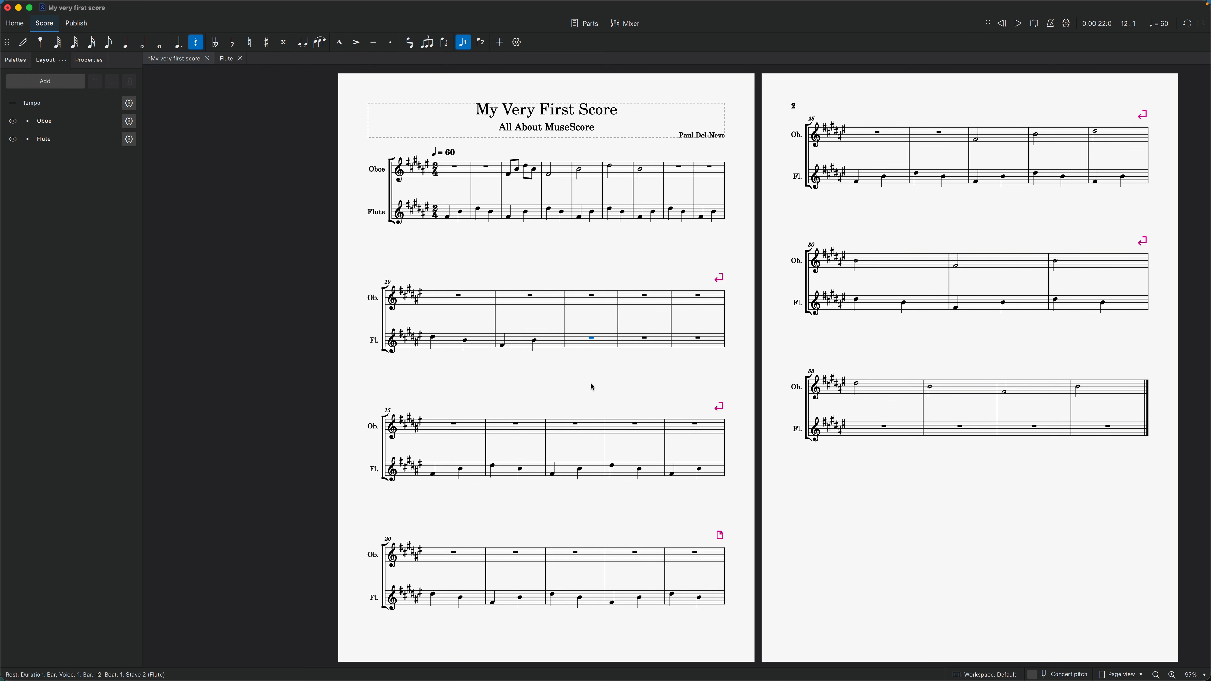
pyautogui.click(596, 341)
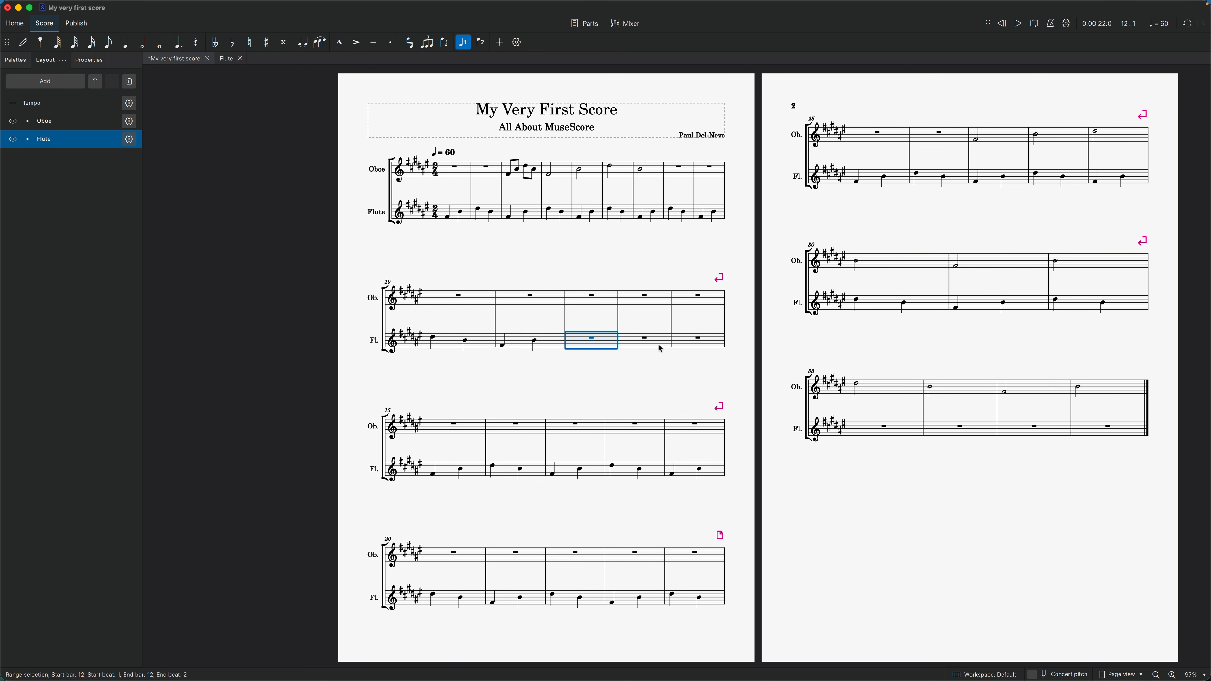
pyautogui.keyDown('shift'); pyautogui.click(687, 344); pyautogui.keyUp('shift')
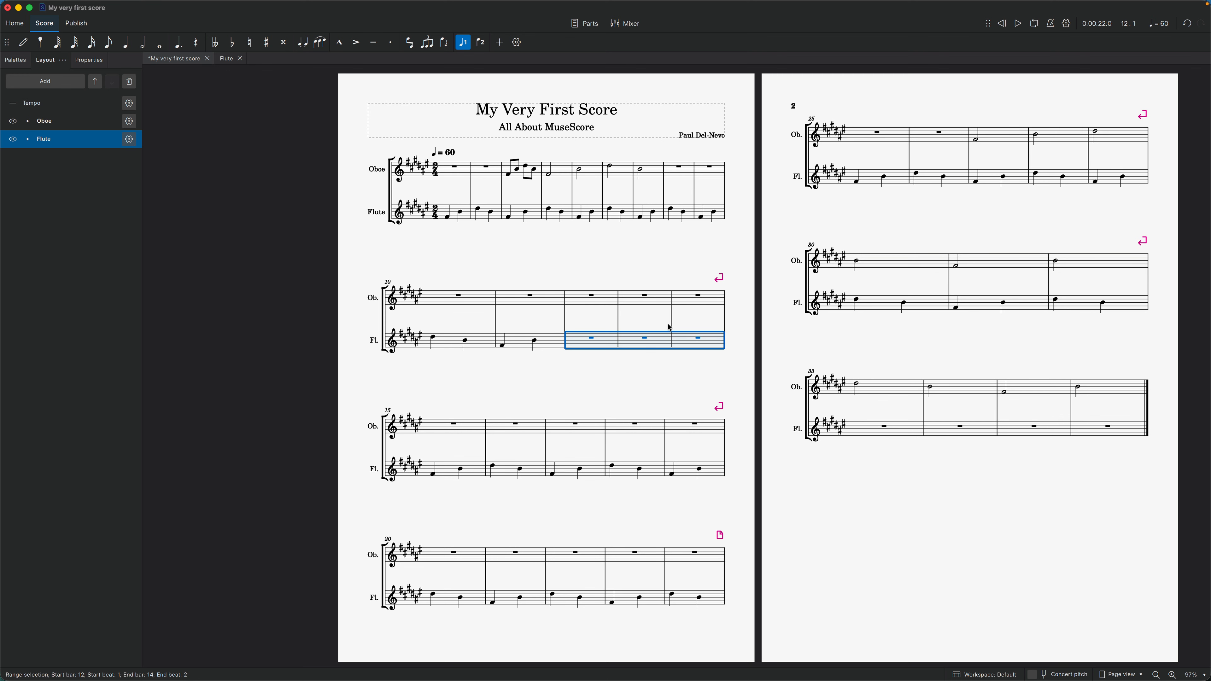